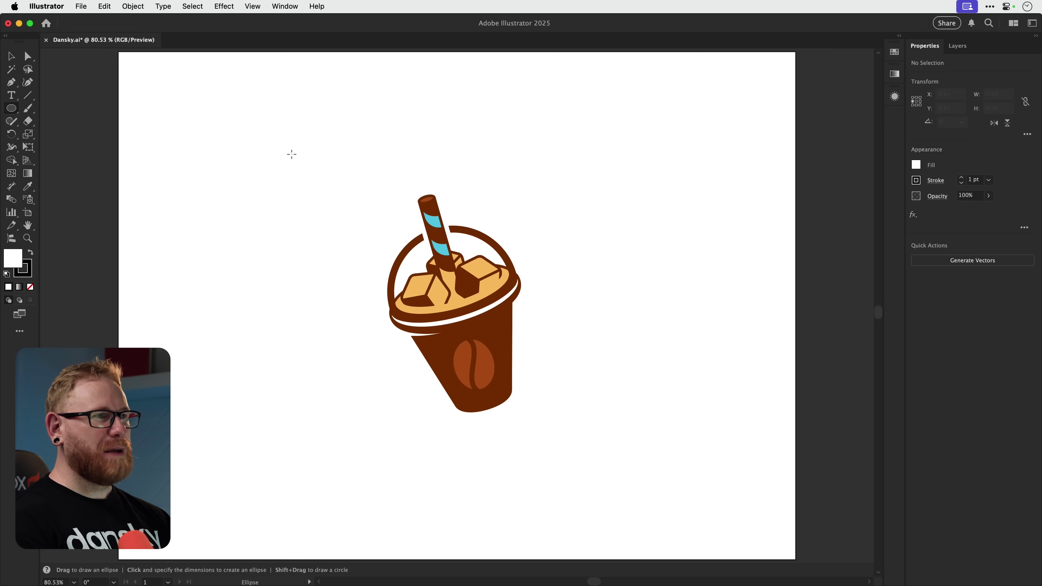
Draw an 800 px circle with no fill around the coffee cup and centre it on the artboard.
{"action": "left_click_drag", "start_coordinate": [291, 155], "coordinate": [632, 436]}
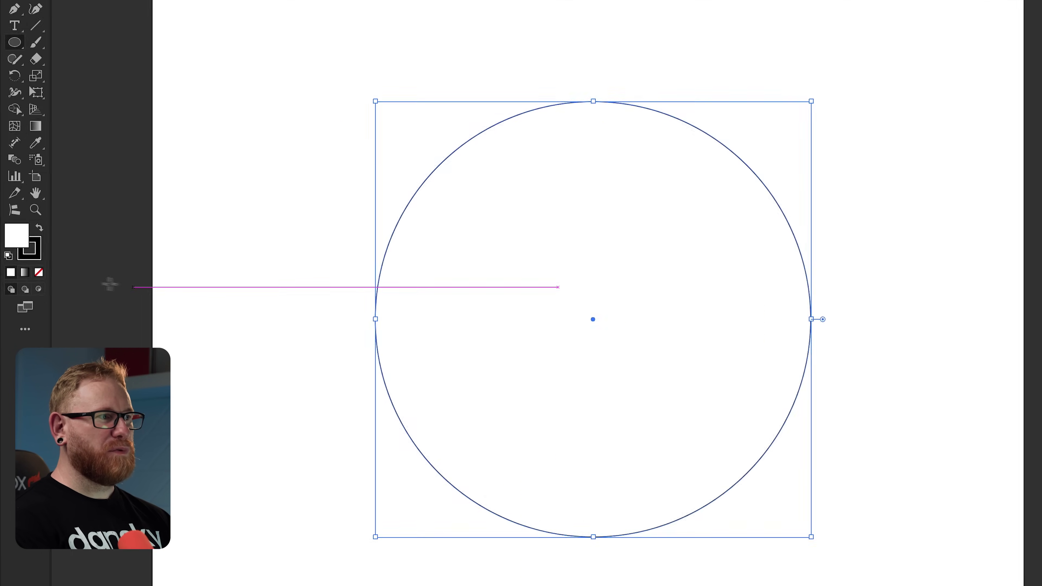
{"action": "left_click", "coordinate": [30, 287]}
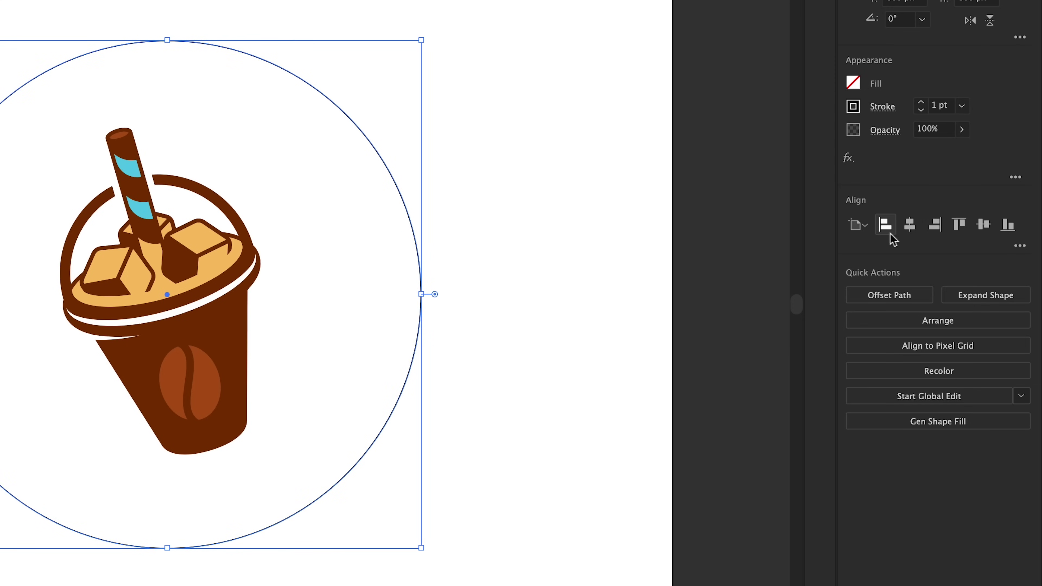
{"action": "left_click", "coordinate": [910, 230]}
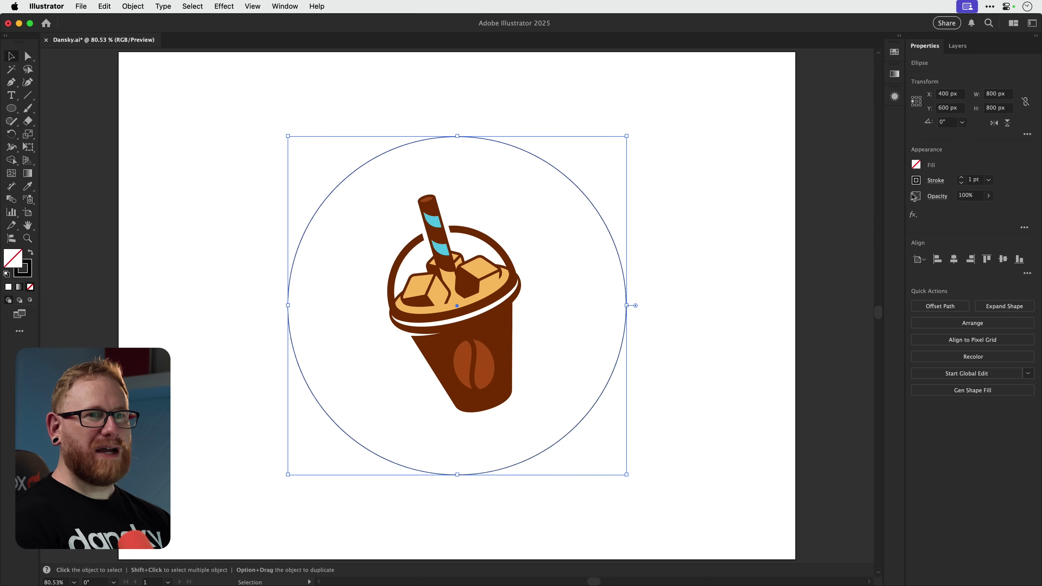
Set the circle's stroke weight to 6 pt and deselect it.
{"action": "left_click", "coordinate": [961, 177]}
{"action": "left_click", "coordinate": [961, 177]}
{"action": "left_click", "coordinate": [961, 177]}
{"action": "left_click", "coordinate": [962, 177]}
{"action": "left_click", "coordinate": [961, 177]}
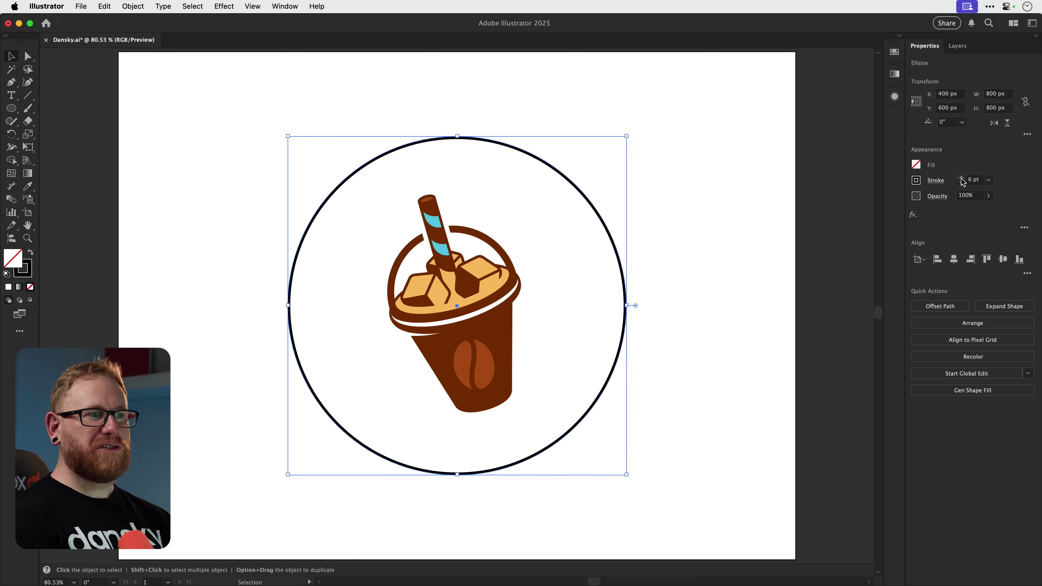
{"action": "left_click", "coordinate": [676, 221]}
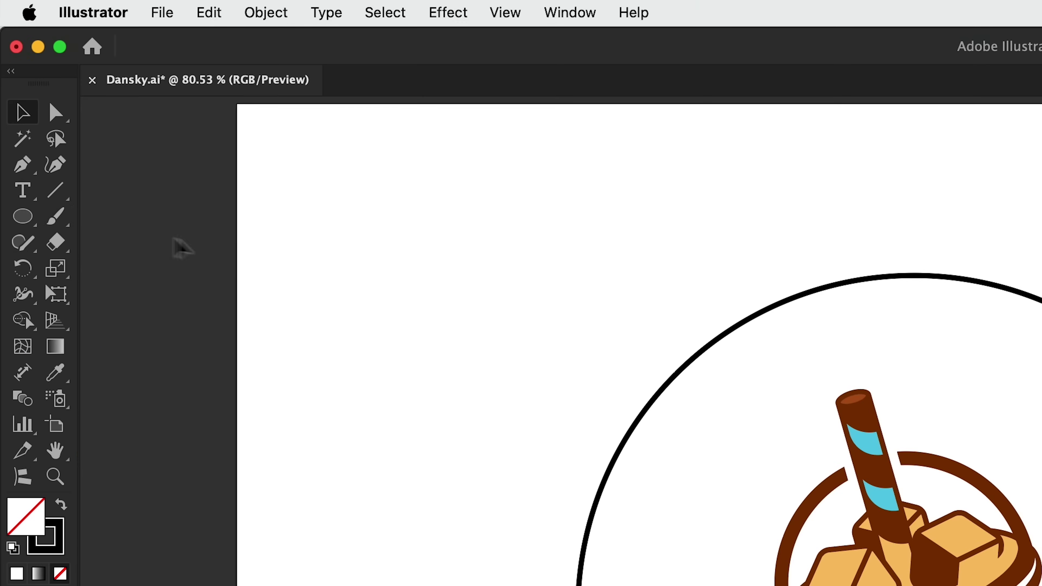
Add the text "LUKE'S ICED CREAMS" along the circle with the Type on a Path tool, starting at its topmost point.
{"action": "left_click", "coordinate": [31, 195]}
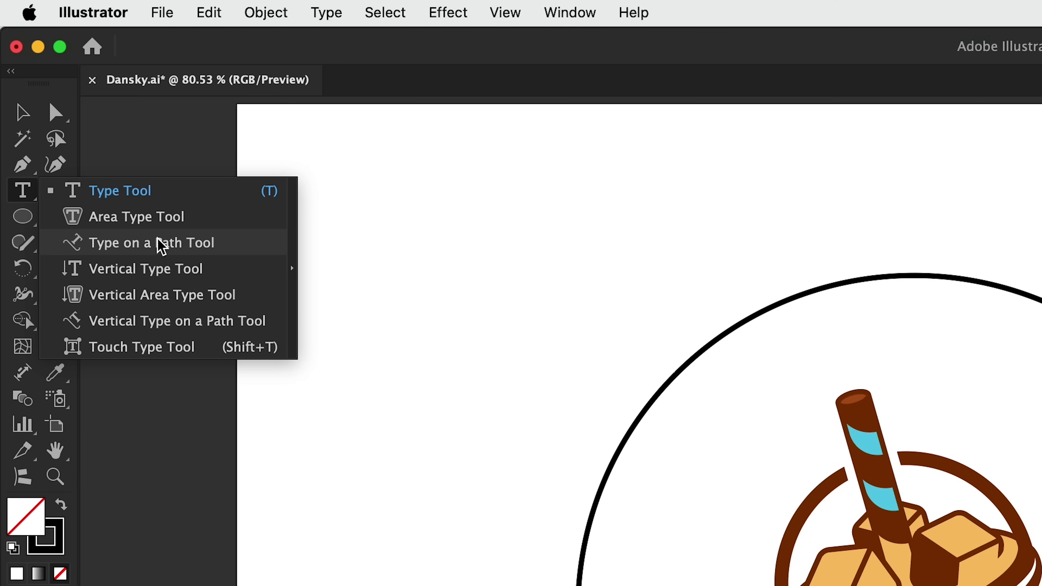
{"action": "left_click", "coordinate": [162, 247]}
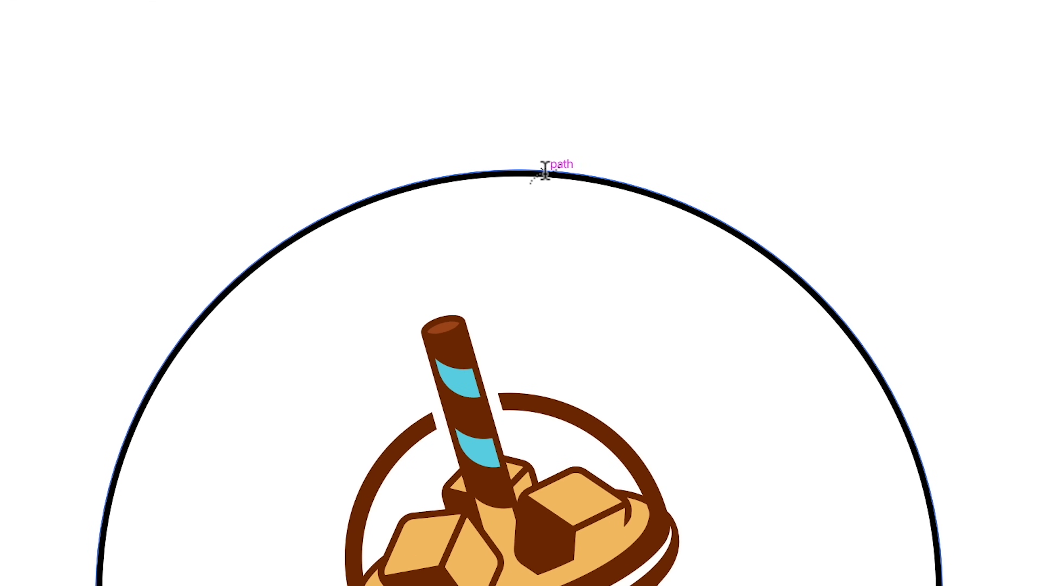
{"action": "left_click", "coordinate": [521, 171]}
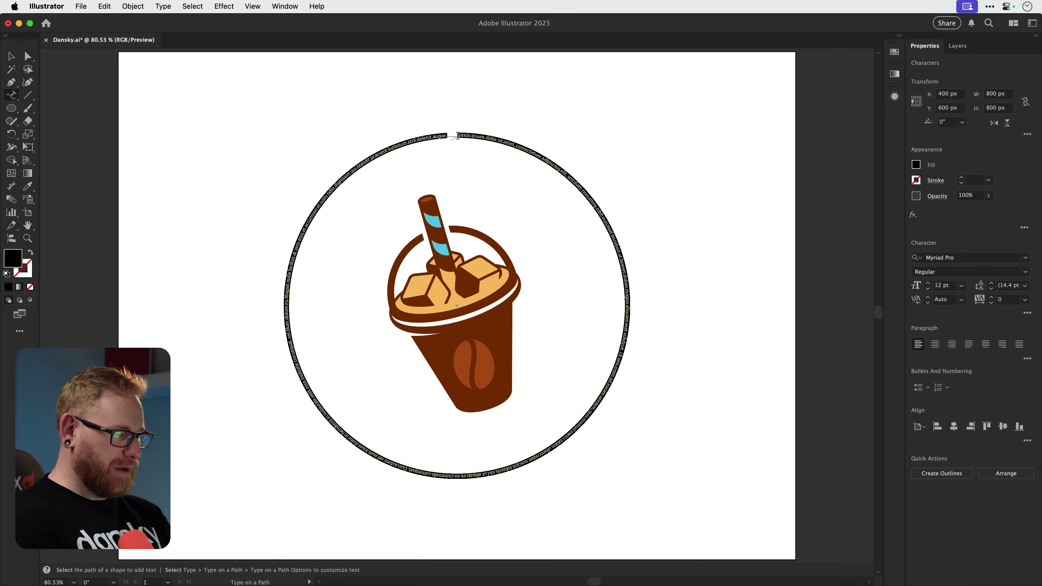
{"action": "type", "text": "UKFj"}
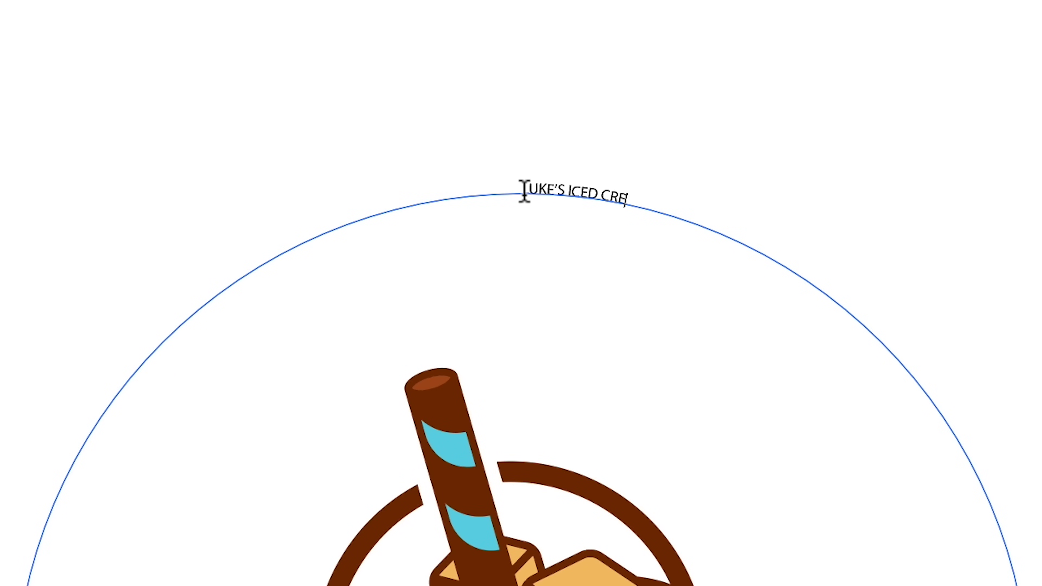
Format all of the path text in New Rubrik Bold at 70 pt.
{"action": "key", "text": "ctrl+a"}
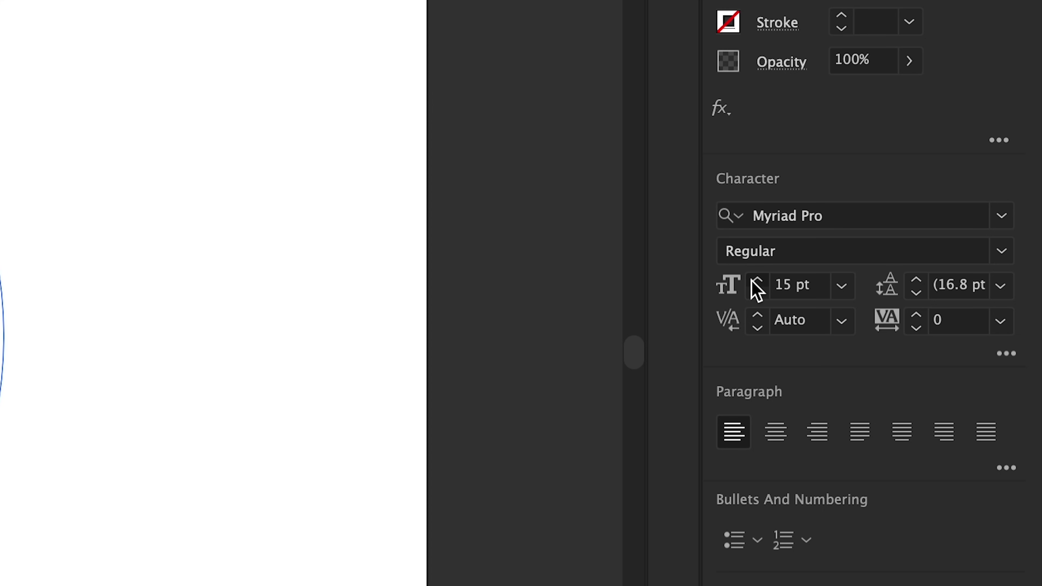
{"action": "left_click", "coordinate": [757, 280]}
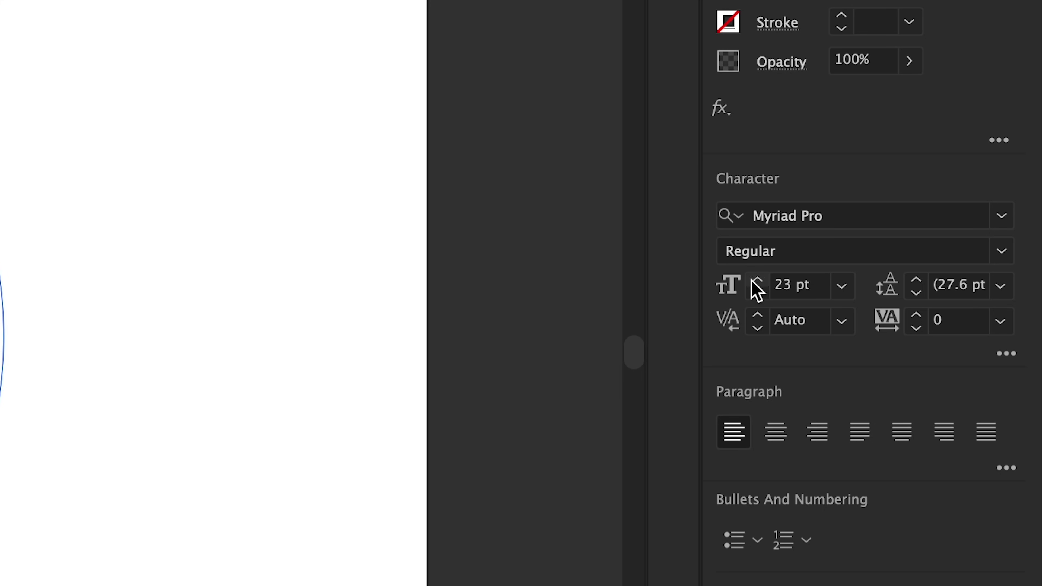
{"action": "left_click", "coordinate": [847, 221]}
{"action": "type", "text": "New "}
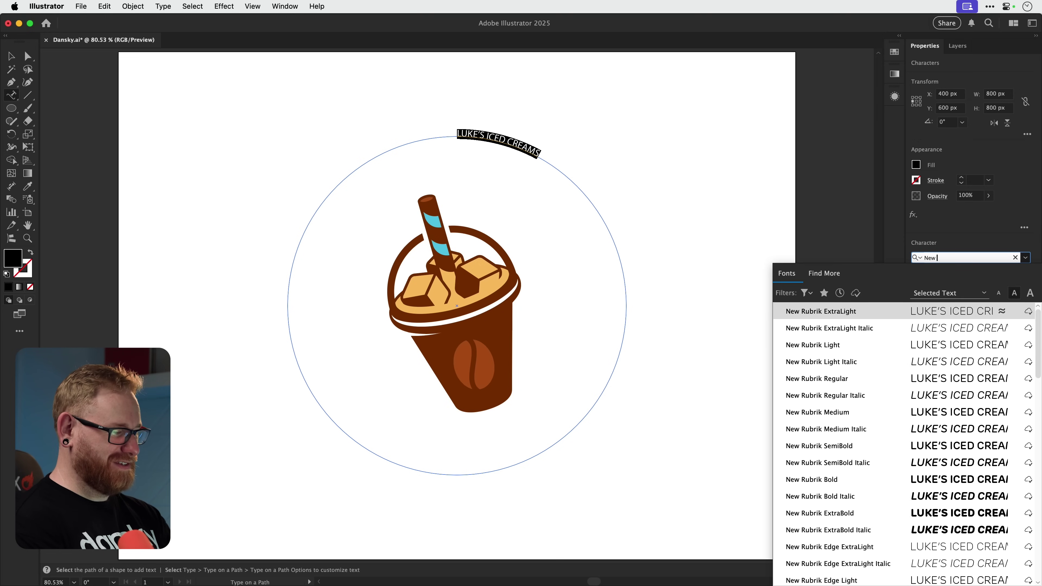
{"action": "type", "text": "Rub"}
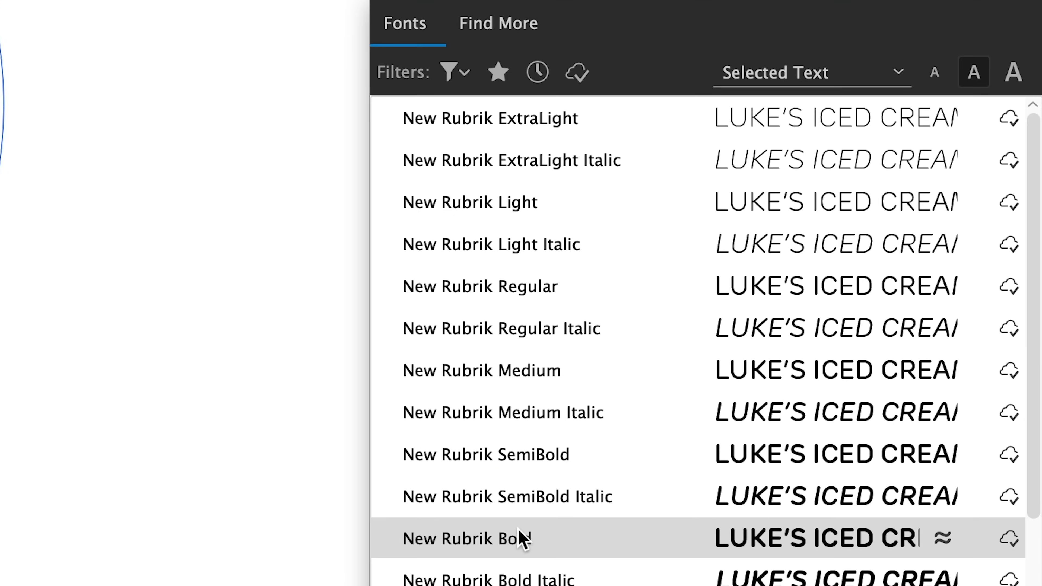
{"action": "scroll", "coordinate": [521, 538], "scroll_direction": "down", "scroll_amount": 3}
{"action": "scroll", "coordinate": [524, 533], "scroll_direction": "up", "scroll_amount": 3}
{"action": "left_click", "coordinate": [524, 535]}
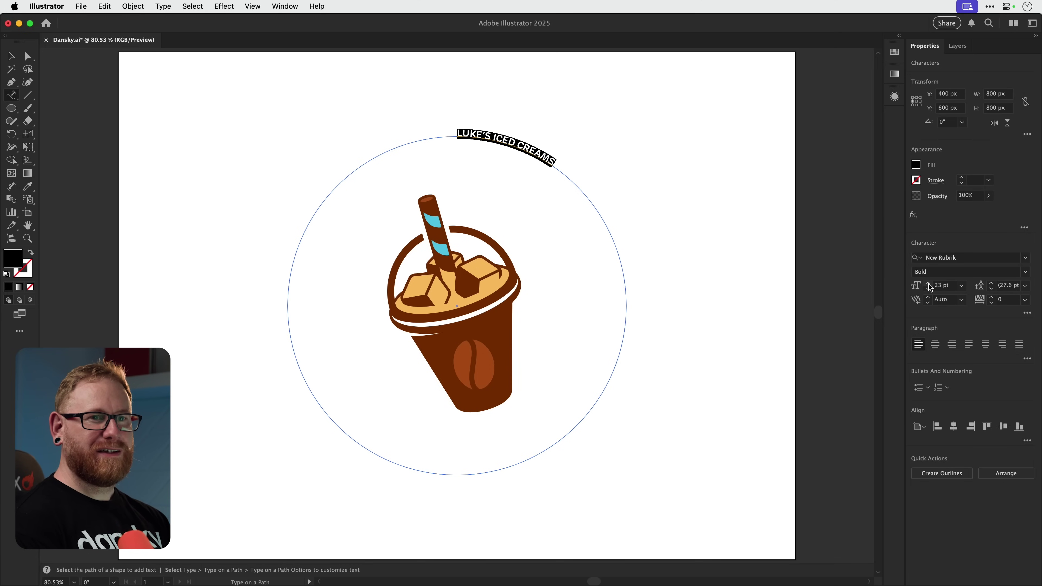
{"action": "left_click_drag", "start_coordinate": [929, 285], "coordinate": [928, 285]}
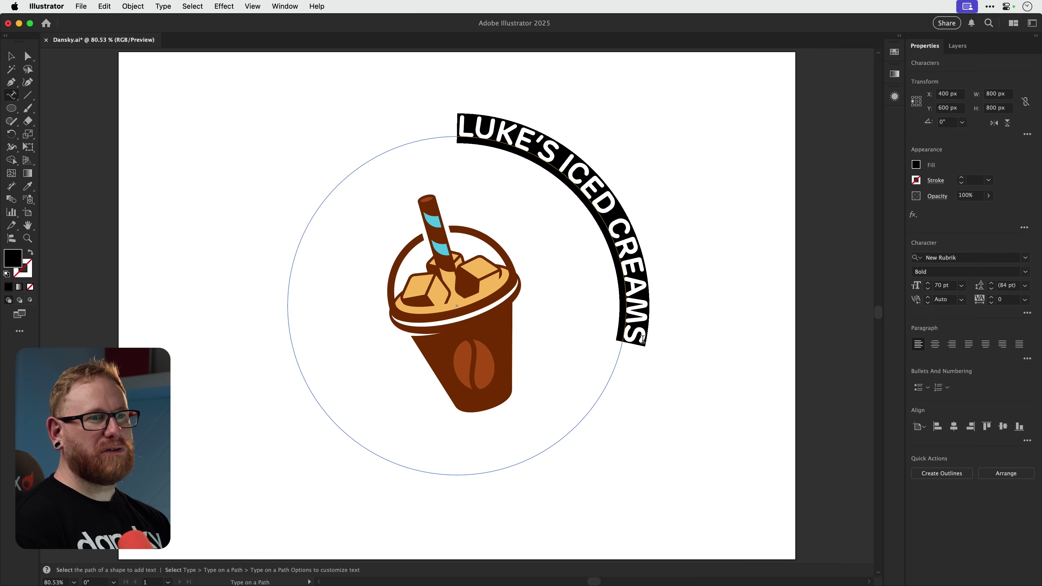
Replace the word "CREAMS" at the end of the path text with "COFFEE".
{"action": "left_click", "coordinate": [642, 339]}
{"action": "key", "text": "shift+Left"}
{"action": "key", "text": "shift+Left"}
{"action": "key", "text": "shift+Left"}
{"action": "key", "text": "shift+Left"}
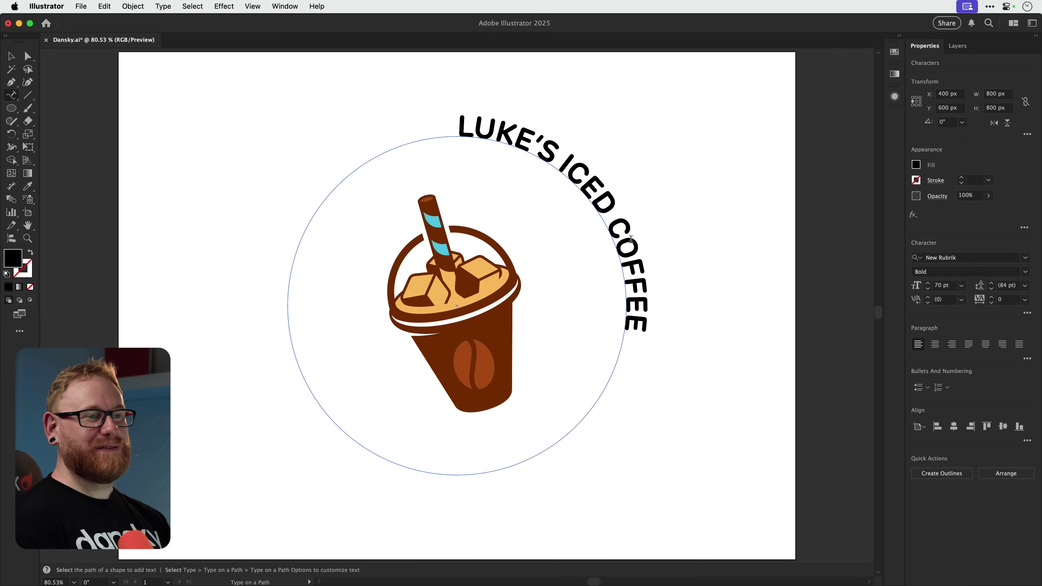
Append a second "LUKE'S ICED COFFEE" to the end of the text on the circle.
{"action": "key", "text": "super+a"}
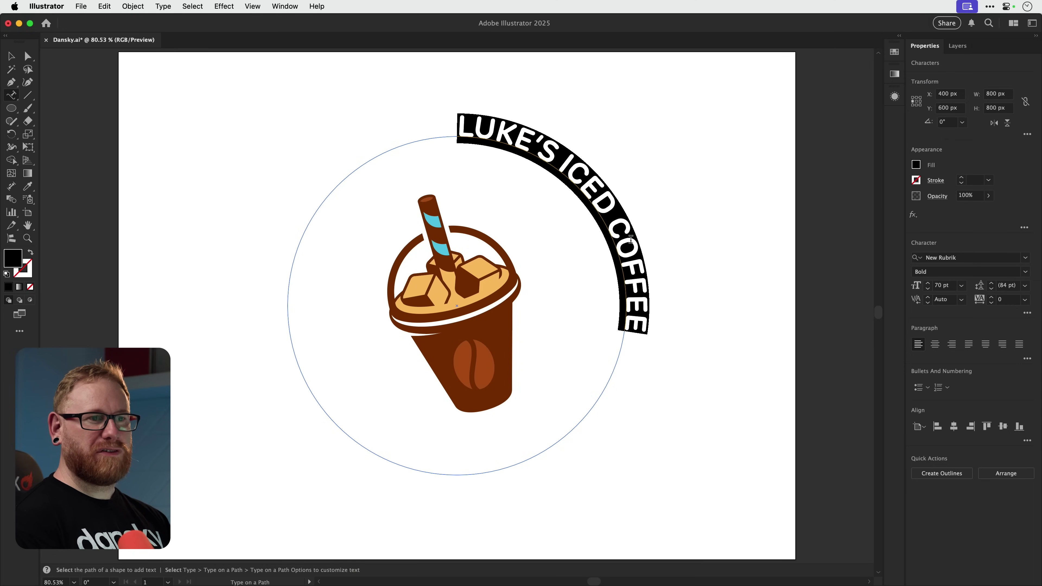
{"action": "left_click", "coordinate": [638, 330]}
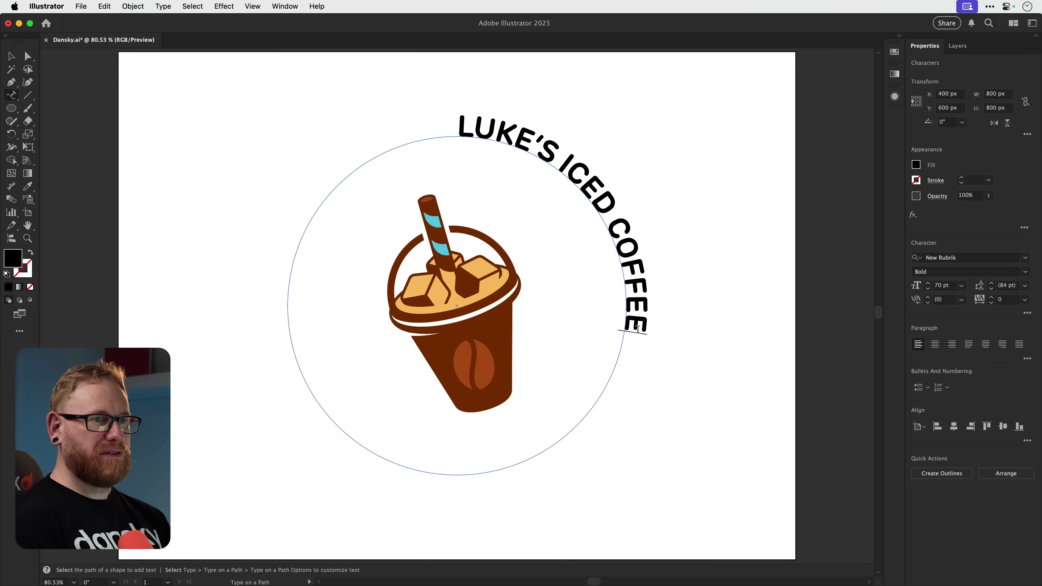
{"action": "type", "text": "LUKE'S ICED"}
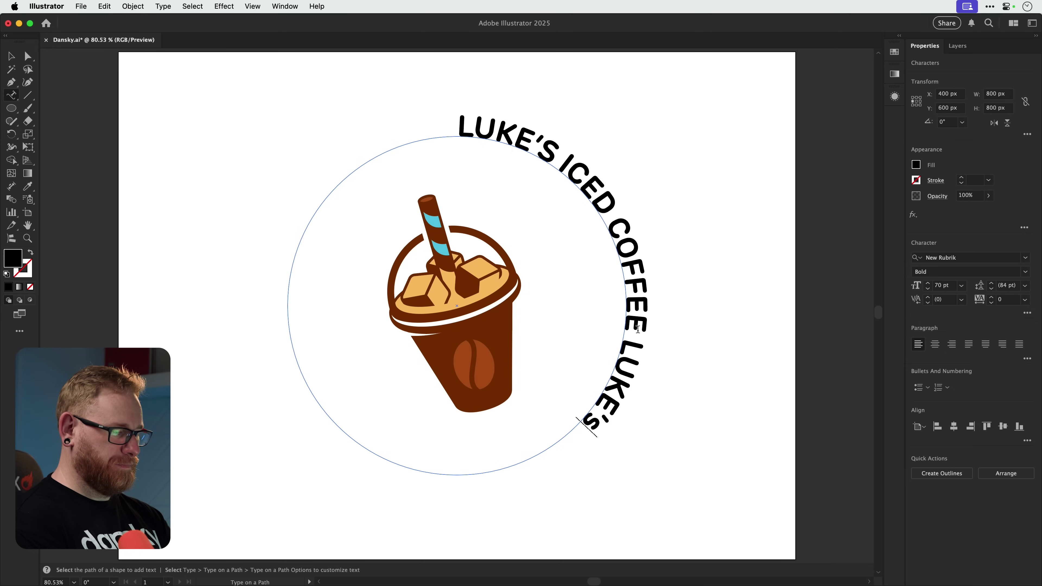
{"action": "type", "text": " COFFEE"}
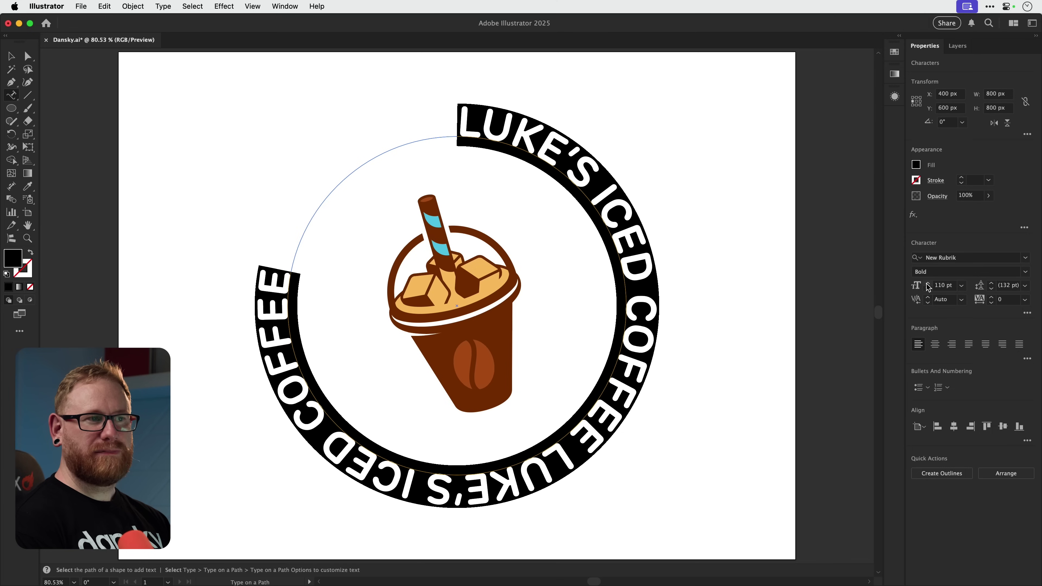
Enlarge the whole path text to 128 pt so both phrases fill the circle, and deselect it.
{"action": "key", "text": "super+a"}
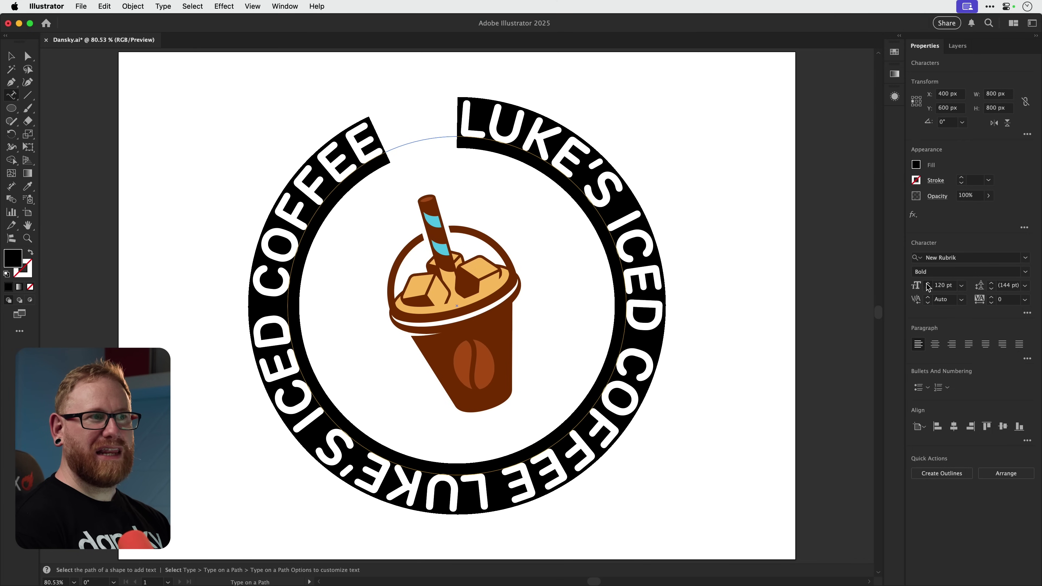
{"action": "left_click", "coordinate": [928, 283]}
{"action": "left_click", "coordinate": [928, 283]}
{"action": "left_click", "coordinate": [929, 284]}
{"action": "left_click", "coordinate": [928, 284]}
{"action": "left_click", "coordinate": [928, 283]}
{"action": "left_click", "coordinate": [928, 284]}
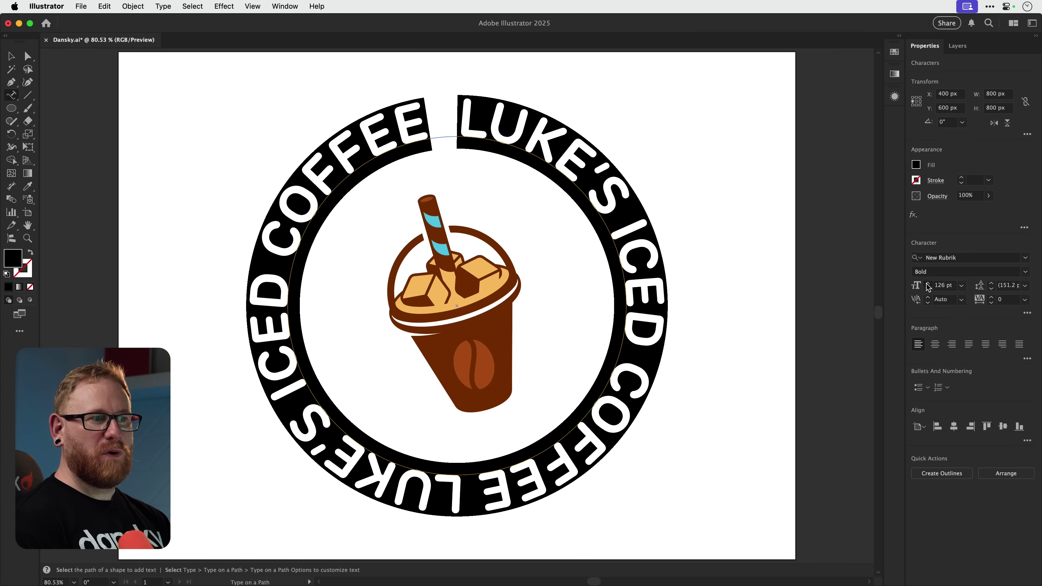
{"action": "left_click", "coordinate": [928, 283]}
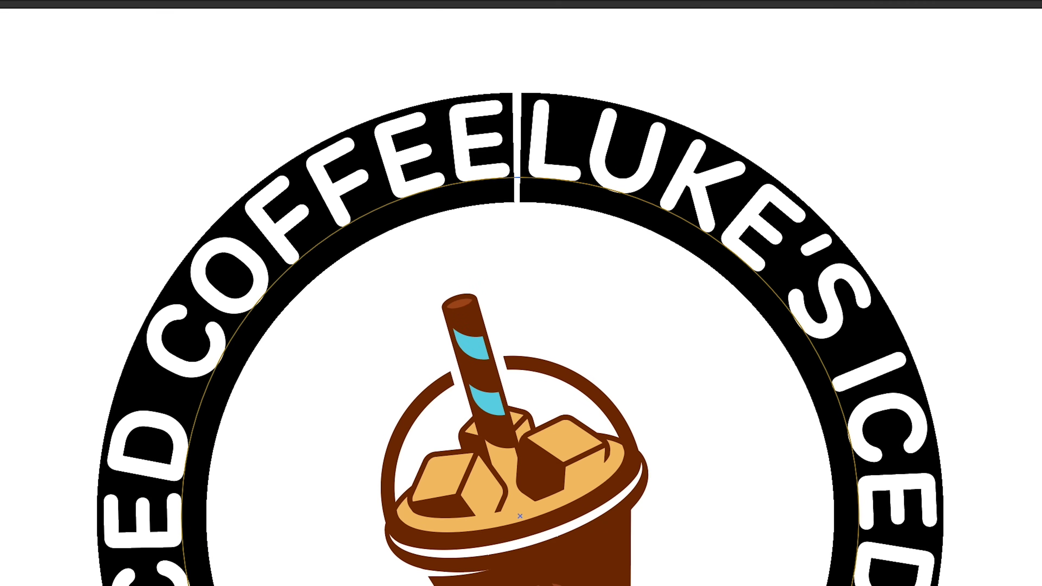
{"action": "left_click", "coordinate": [928, 284]}
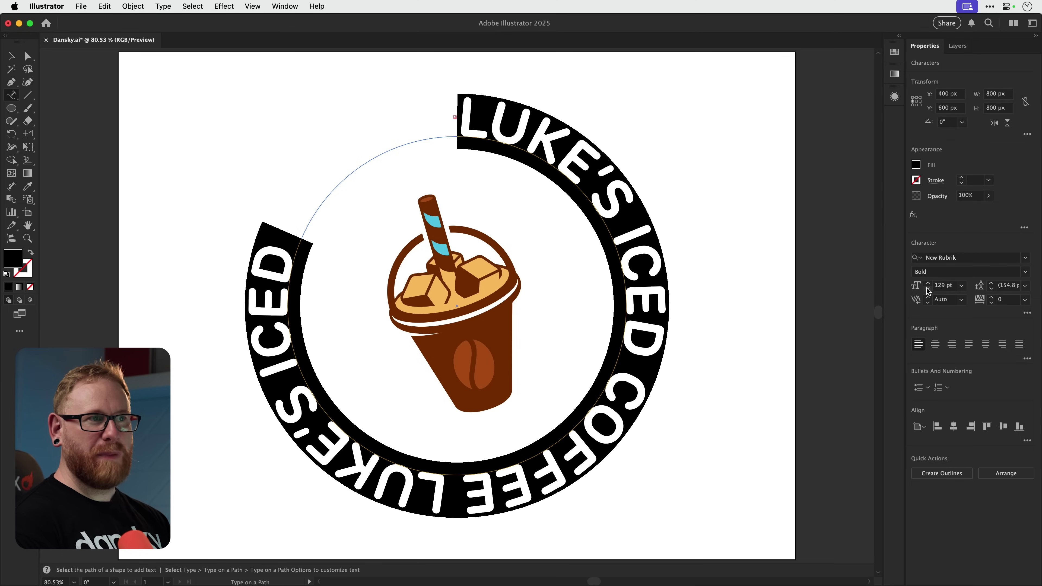
{"action": "left_click", "coordinate": [928, 288]}
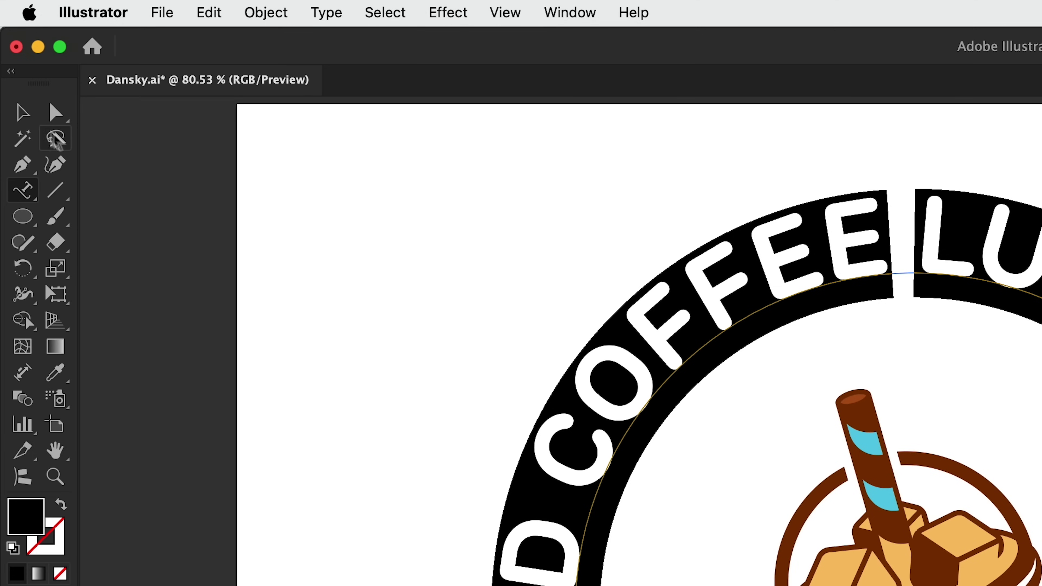
{"action": "left_click", "coordinate": [11, 56]}
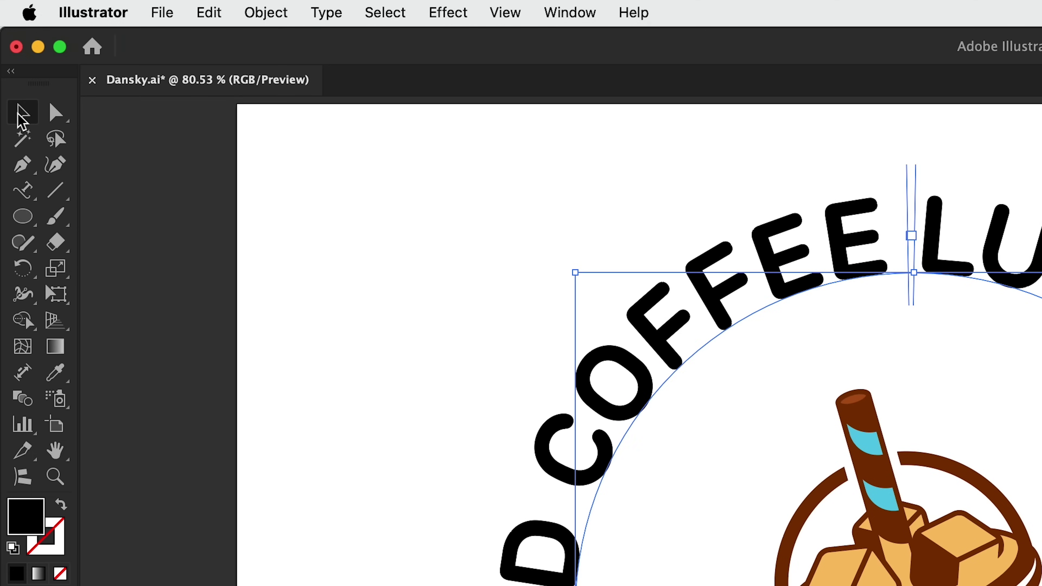
{"action": "left_click", "coordinate": [478, 267]}
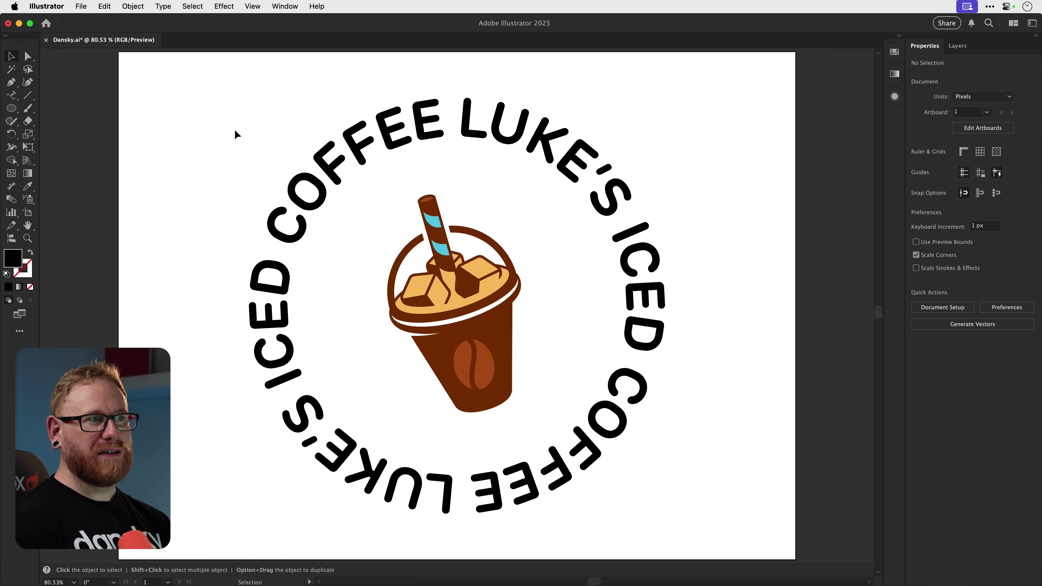
Delete the second "LUKE'S ICED COFFEE" from the path text, leaving the first phrase.
{"action": "left_click", "coordinate": [339, 170]}
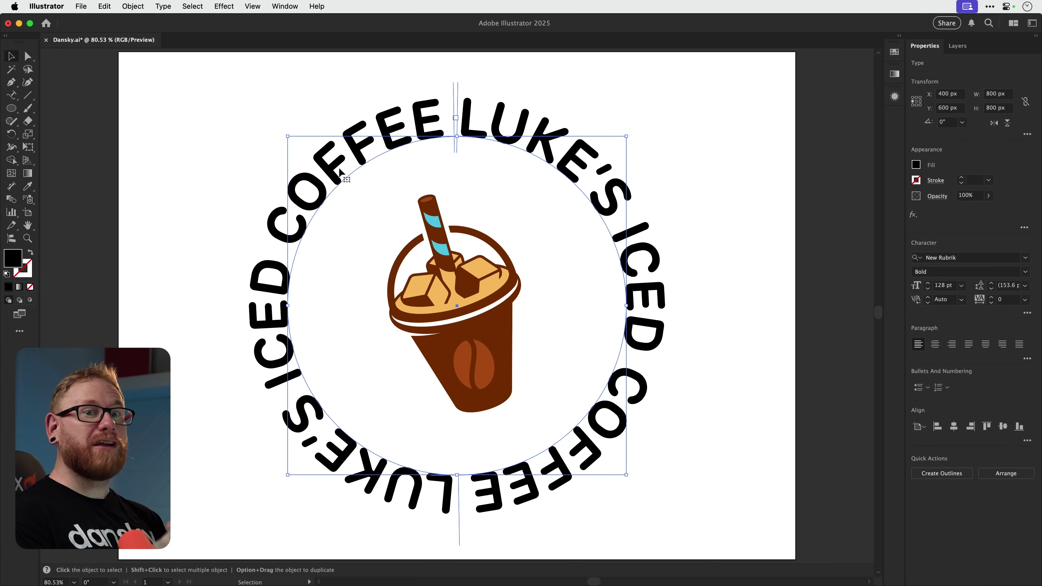
{"action": "key", "text": "t"}
{"action": "left_click_drag", "start_coordinate": [445, 123], "coordinate": [463, 501]}
{"action": "key", "text": "BackSpace"}
{"action": "key", "text": "Escape"}
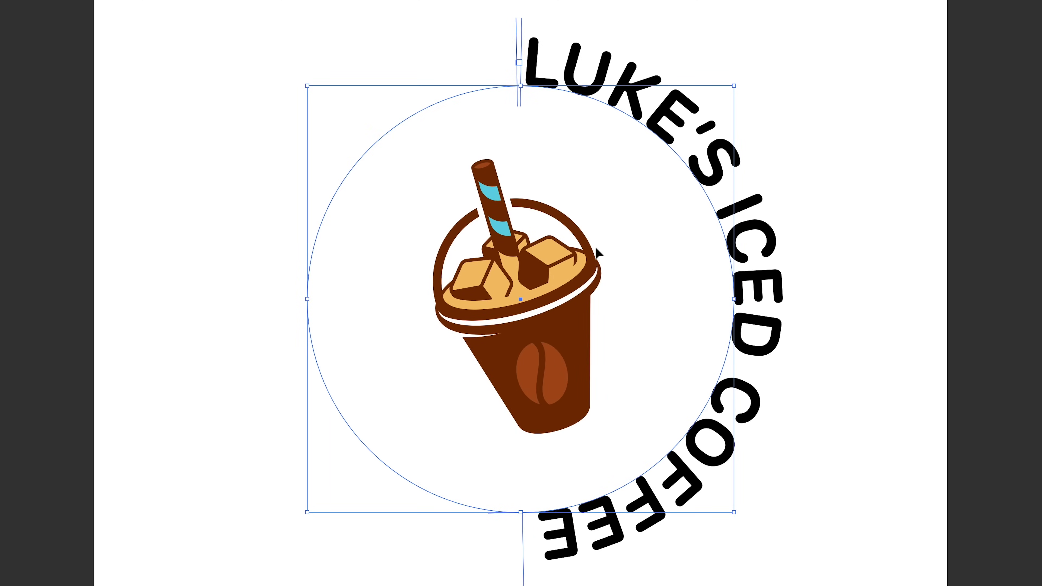
Rotate the path text 90° counterclockwise and centre-align its paragraph.
{"action": "key", "text": "a"}
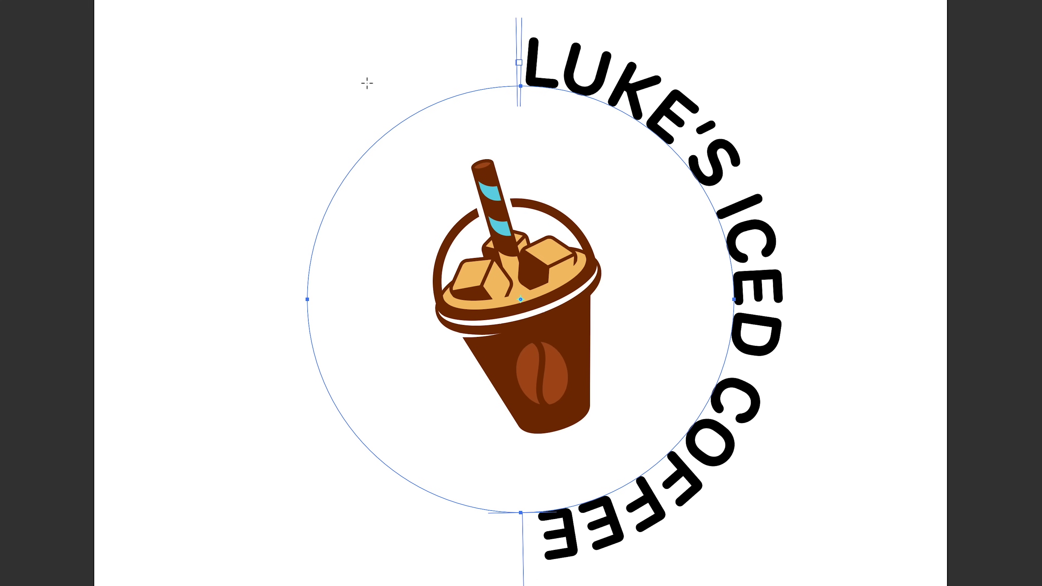
{"action": "left_click_drag", "start_coordinate": [367, 83], "coordinate": [267, 385]}
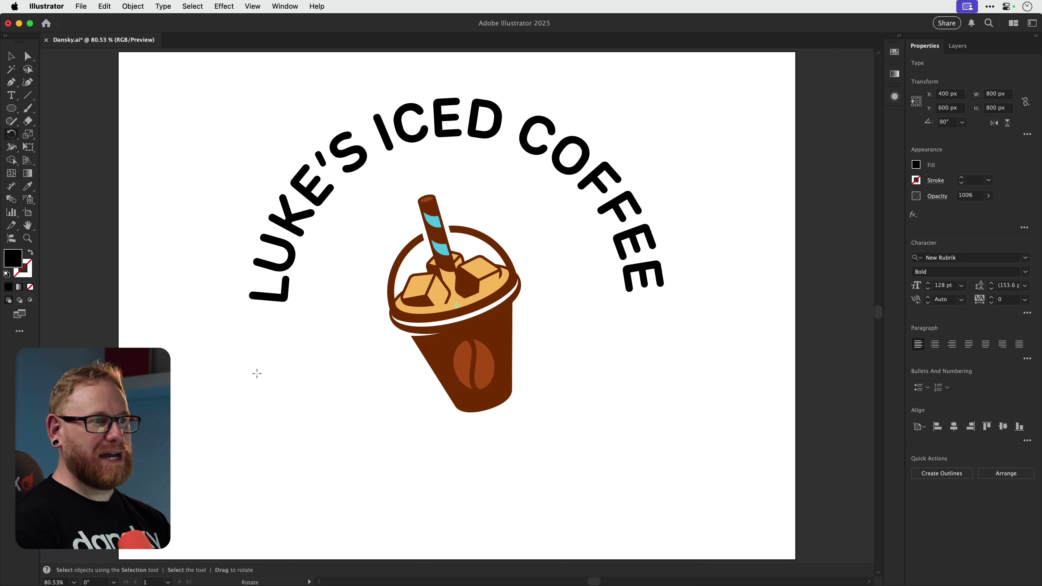
{"action": "key", "text": "t"}
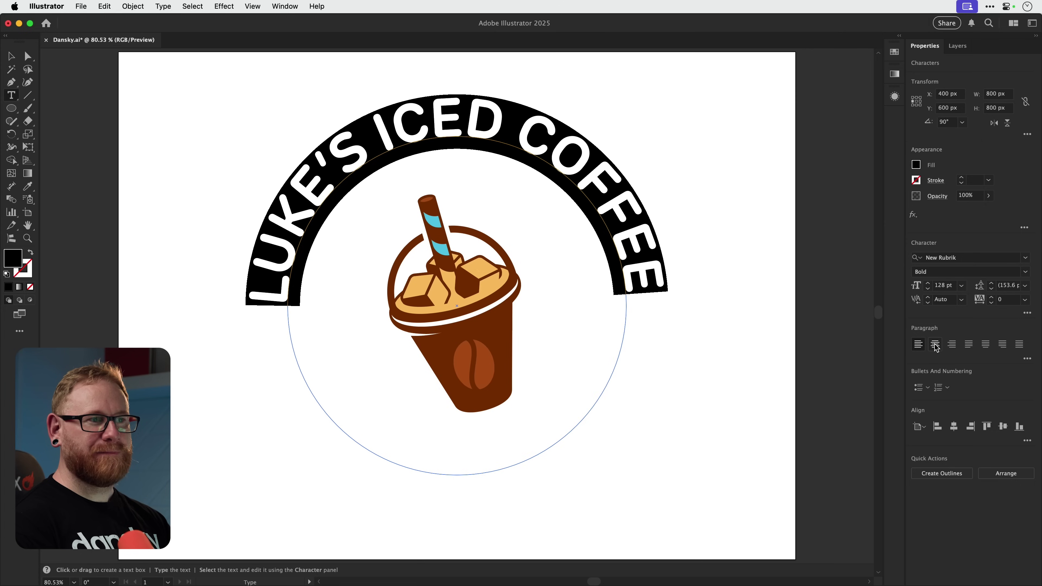
{"action": "left_click", "coordinate": [935, 345]}
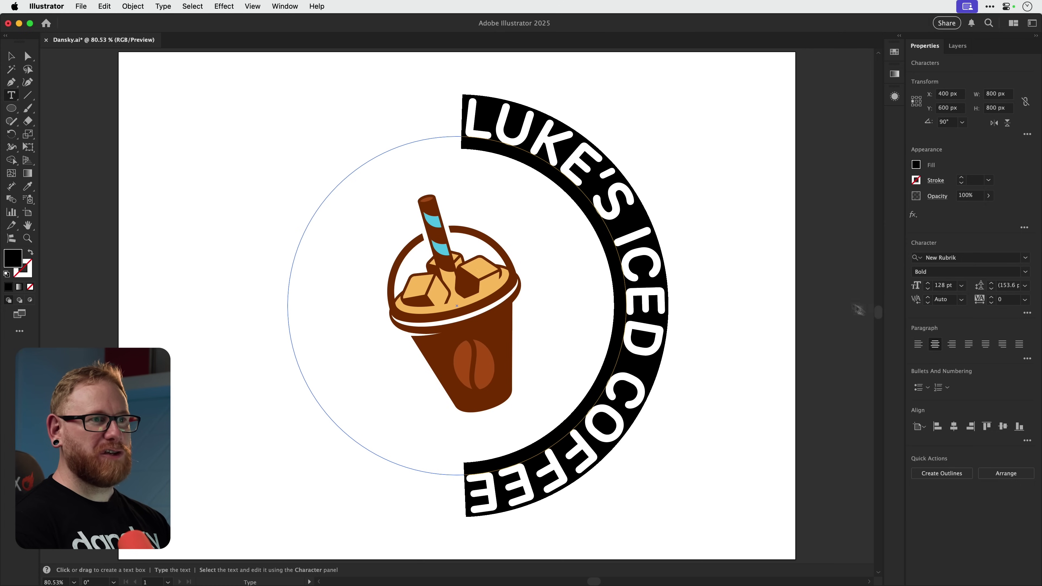
Rotate the centred path text another 90° counterclockwise so the phrase arches over the top of the cup.
{"action": "left_click", "coordinate": [11, 53]}
{"action": "key", "text": "r"}
{"action": "left_click_drag", "start_coordinate": [321, 163], "coordinate": [319, 400]}
{"action": "key", "text": "v"}
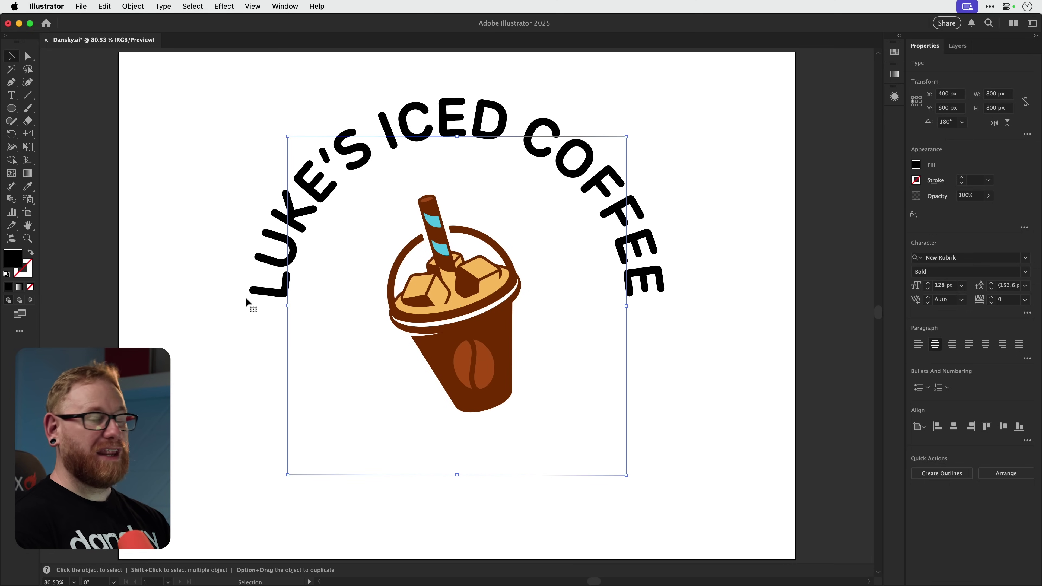
{"action": "key", "text": "r"}
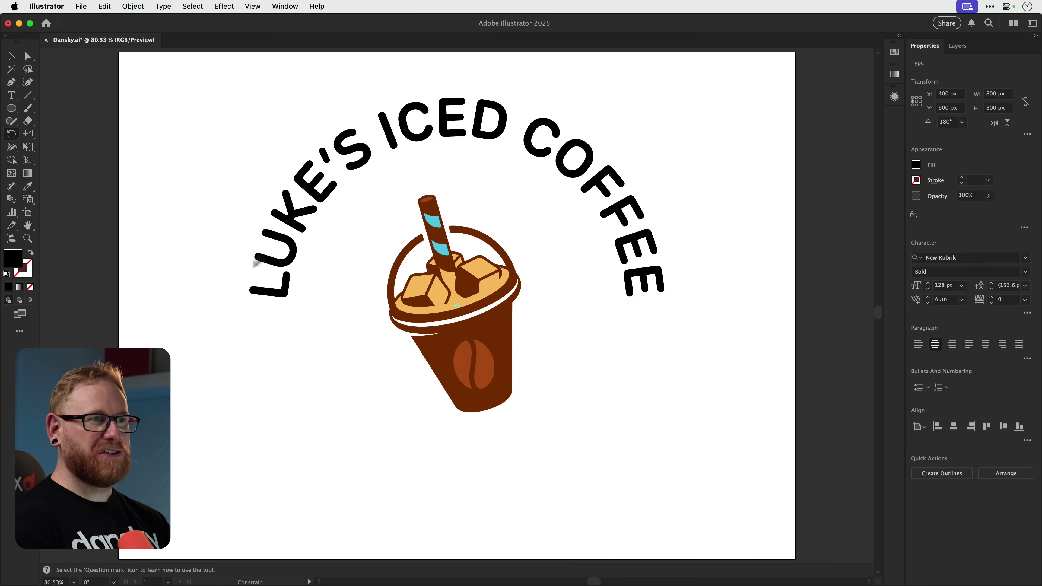
Rotate the path text 90° clockwise so the phrase runs down one side of the cup.
{"action": "left_click_drag", "start_coordinate": [330, 265], "coordinate": [487, 170]}
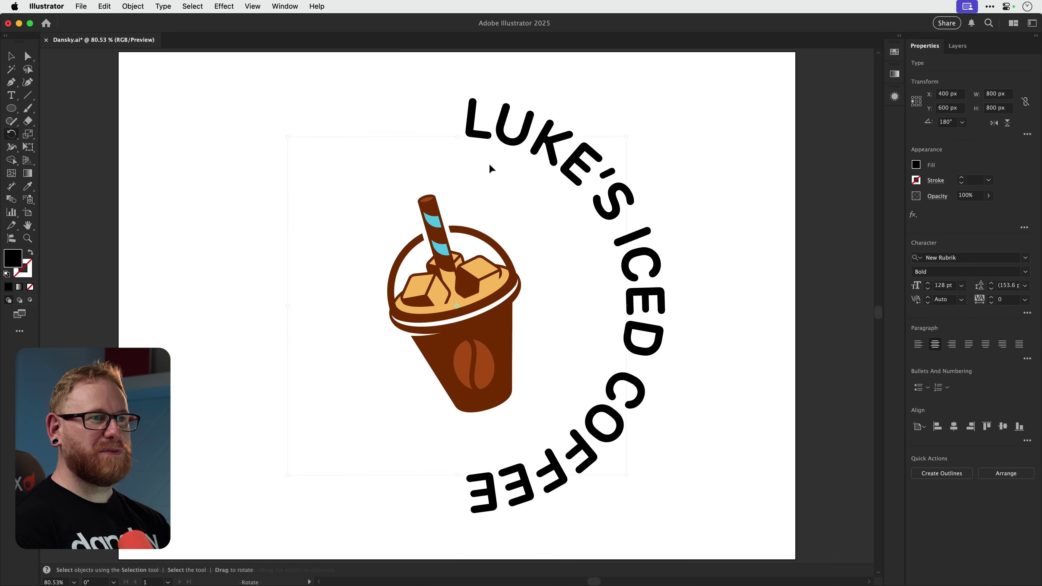
{"action": "key", "text": "super+z"}
{"action": "key", "text": "super+shift+z"}
{"action": "key", "text": "v"}
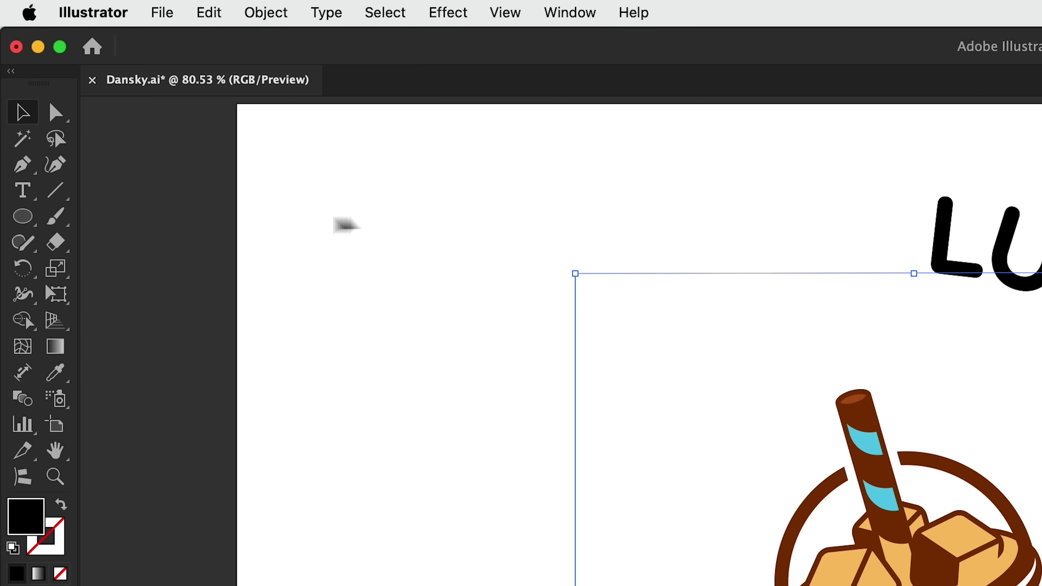
Place a Type on a Path cursor in the phrase, then reselect the path text as an object.
{"action": "left_click", "coordinate": [23, 191]}
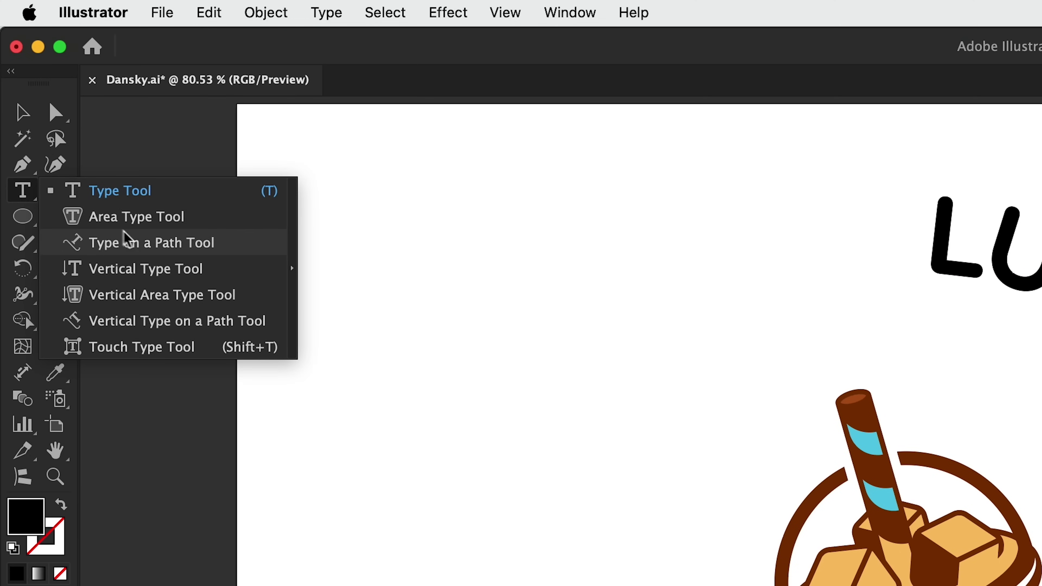
{"action": "left_click", "coordinate": [129, 240]}
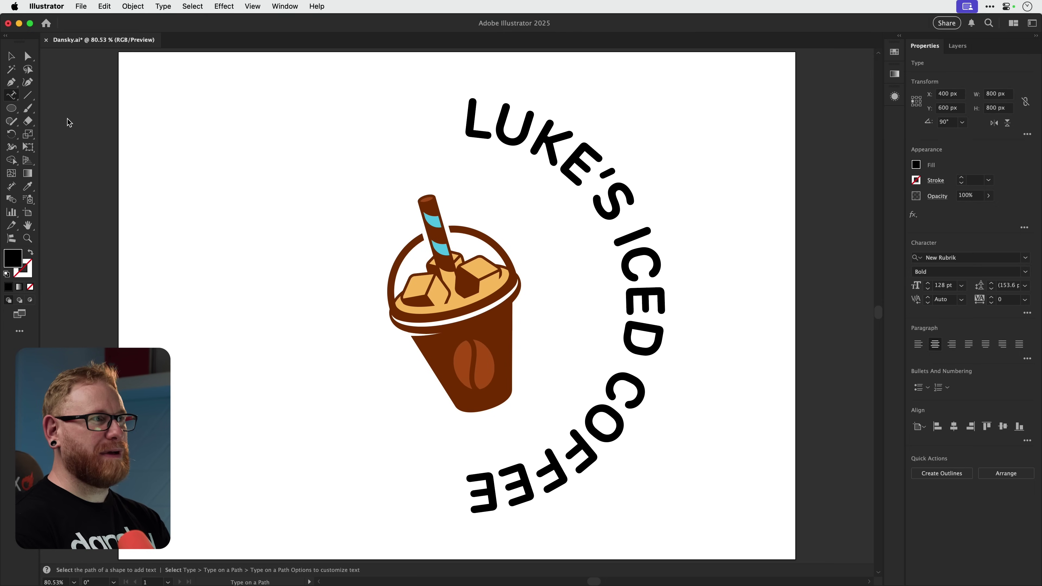
{"action": "left_click", "coordinate": [482, 130]}
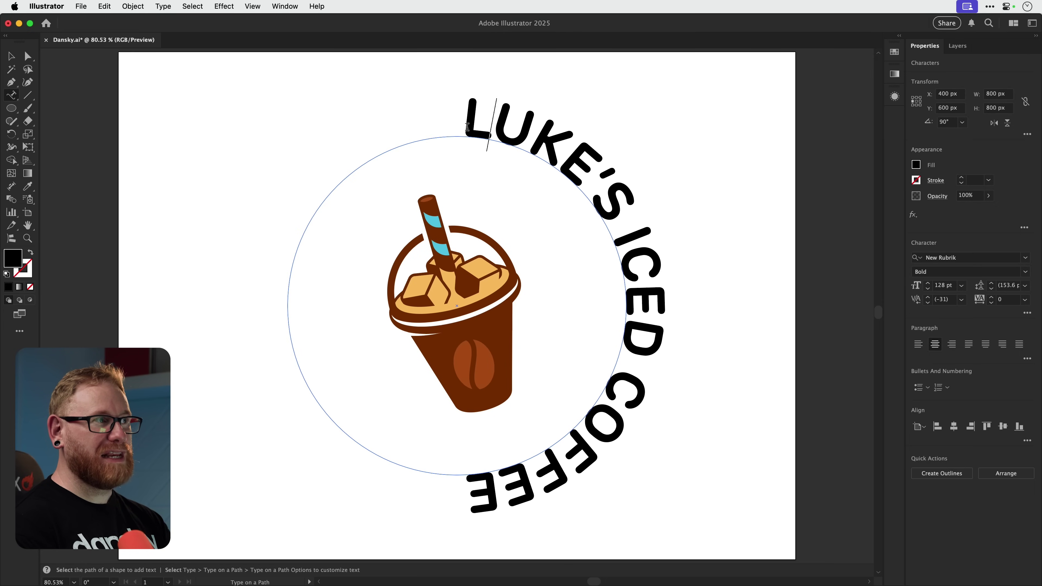
{"action": "left_click", "coordinate": [8, 55]}
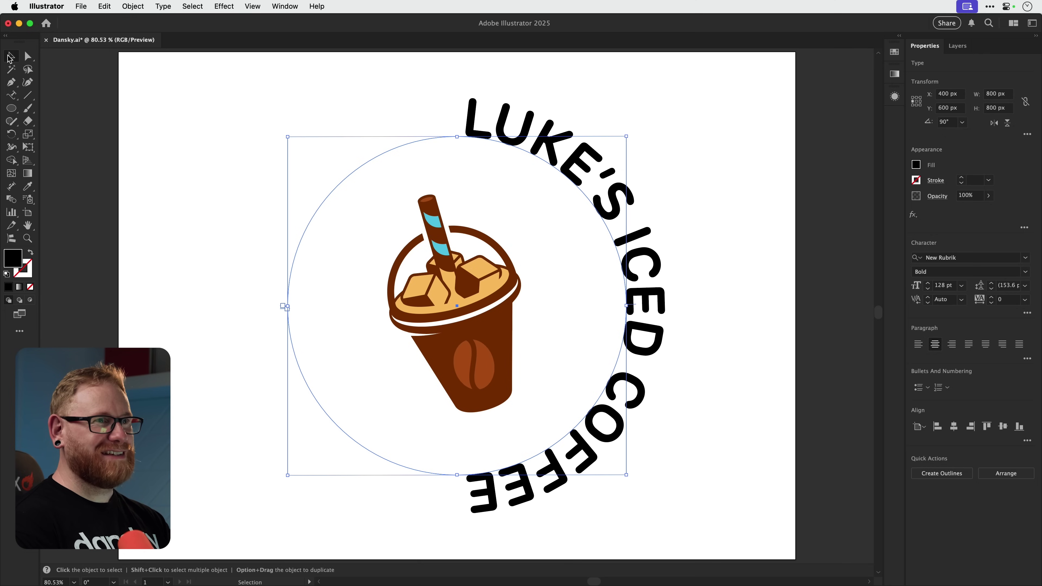
{"action": "left_click", "coordinate": [371, 107]}
{"action": "left_click", "coordinate": [518, 142]}
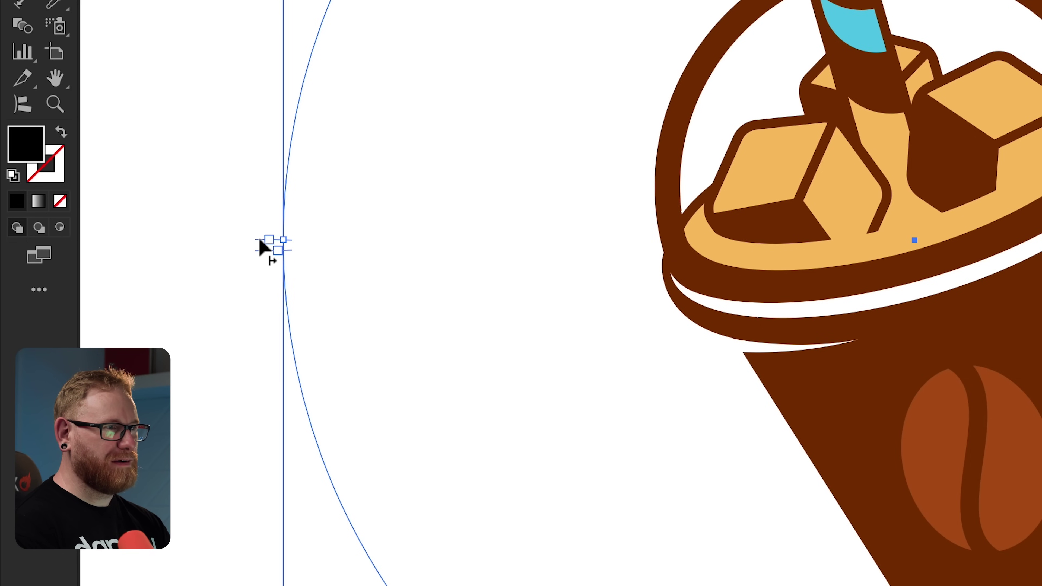
Slide the path text's start bracket up the circle to shift the phrase clockwise along the path.
{"action": "left_click_drag", "start_coordinate": [263, 247], "coordinate": [448, 0]}
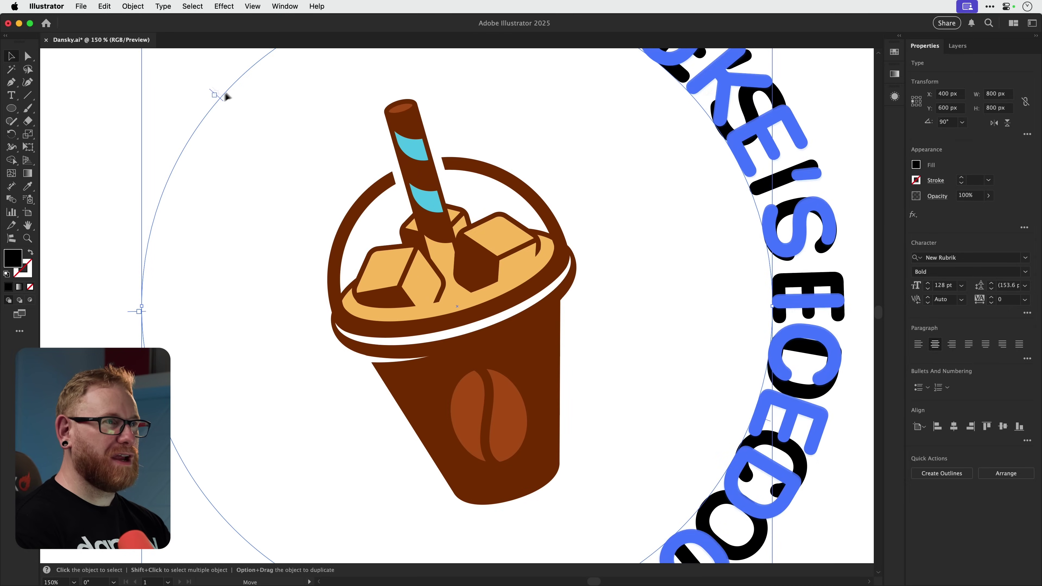
{"action": "left_click_drag", "start_coordinate": [226, 95], "coordinate": [176, 225]}
{"action": "key", "text": "super+0"}
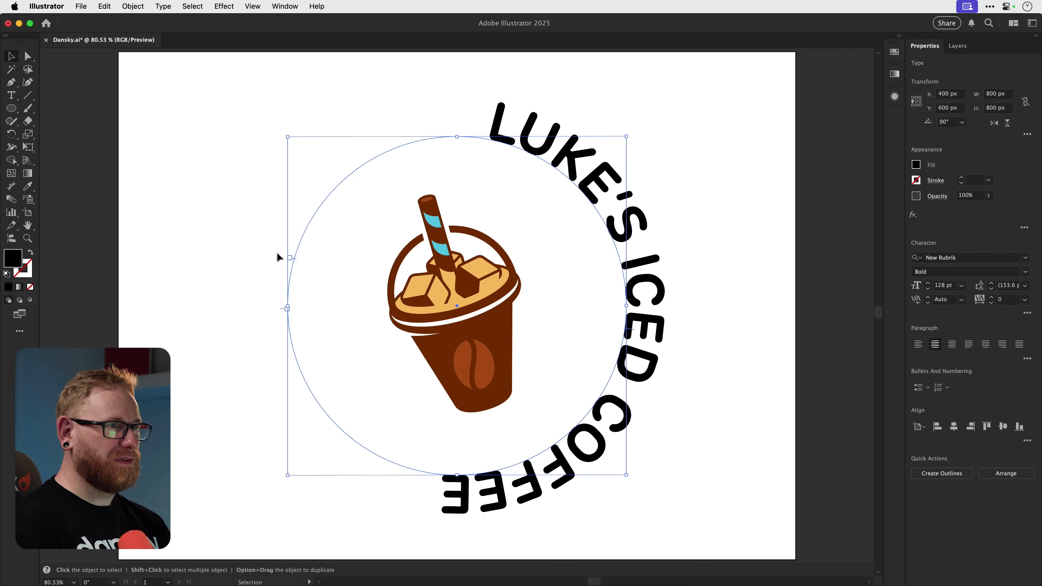
{"action": "mouse_move", "coordinate": [294, 260]}
{"action": "left_mouse_down"}
{"action": "mouse_move", "coordinate": [337, 212]}
{"action": "mouse_move", "coordinate": [452, 158]}
{"action": "mouse_move", "coordinate": [400, 163]}
{"action": "mouse_move", "coordinate": [313, 225]}
{"action": "mouse_move", "coordinate": [465, 163]}
{"action": "mouse_move", "coordinate": [323, 226]}
{"action": "mouse_move", "coordinate": [298, 257]}
{"action": "left_mouse_up"}
{"action": "key", "text": "super+equal"}
{"action": "key", "text": "super+equal"}
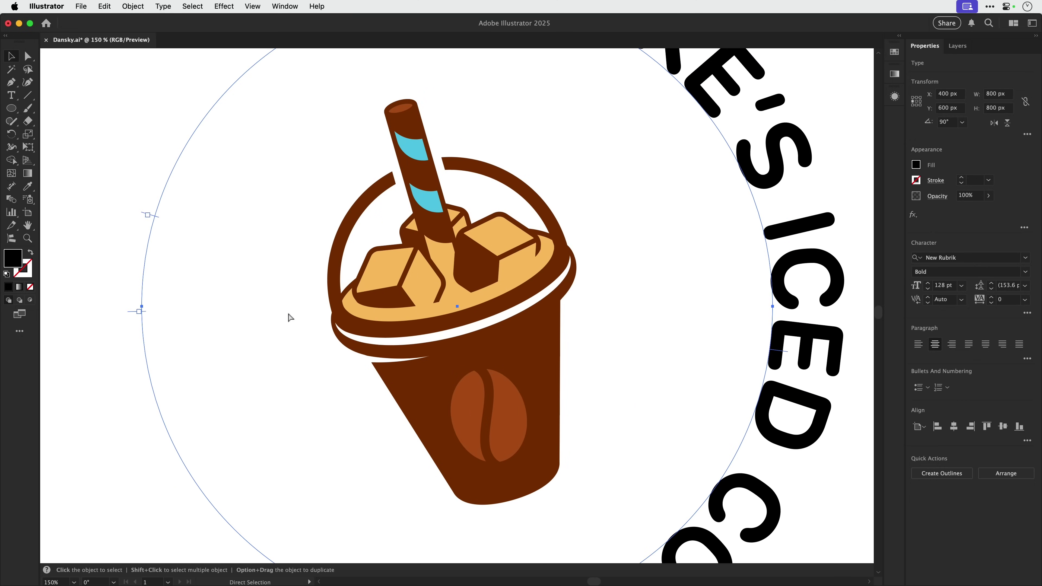
Slide the path text's end bracket around to the lowest point of the circle, just past its centre.
{"action": "left_click_drag", "start_coordinate": [132, 312], "coordinate": [302, 498]}
{"action": "key", "text": "a"}
{"action": "key", "text": "v"}
{"action": "key", "text": "super+0"}
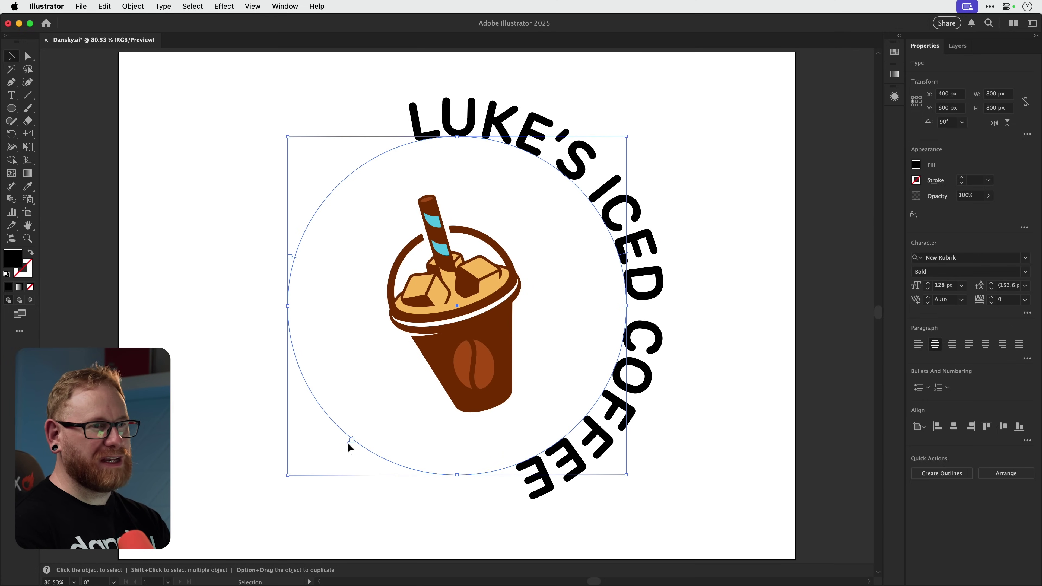
{"action": "left_click_drag", "start_coordinate": [348, 445], "coordinate": [475, 475]}
{"action": "left_click_drag", "start_coordinate": [467, 478], "coordinate": [467, 478]}
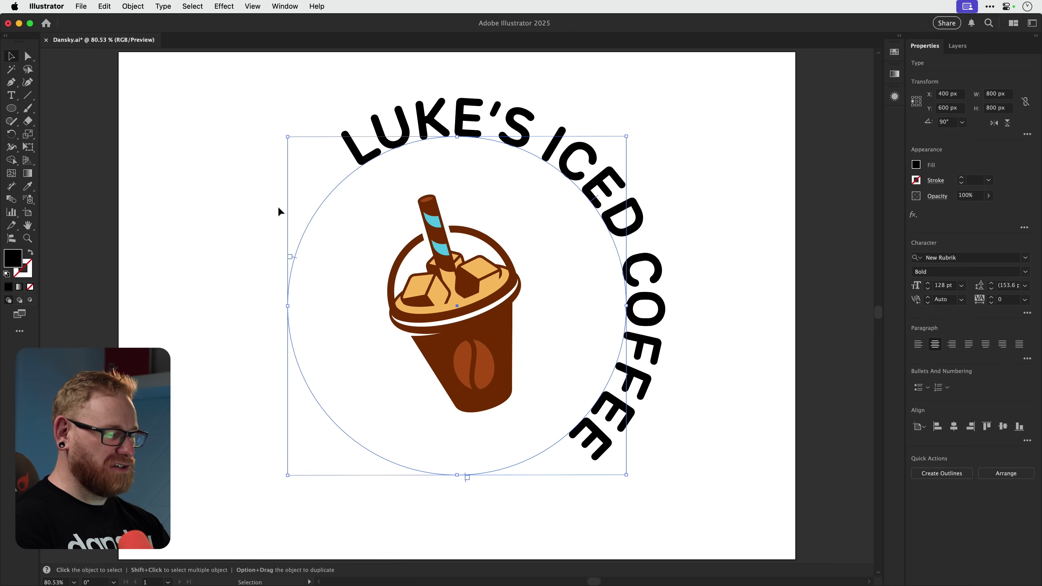
Rotate the path text counterclockwise to bring the phrase over the cup.
{"action": "key", "text": "r"}
{"action": "left_click_drag", "start_coordinate": [279, 214], "coordinate": [291, 379]}
{"action": "key", "text": "v"}
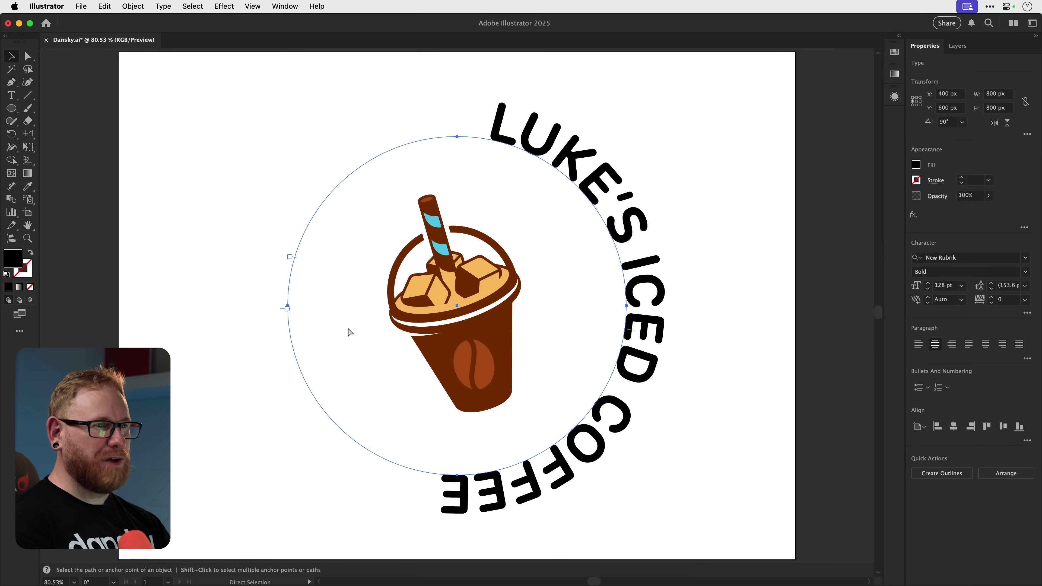
Undo the bracket moves and rotations back to the phrase arching over the cup, and deselect it.
{"action": "key", "text": "super+z"}
{"action": "key", "text": "super+z"}
{"action": "key", "text": "v"}
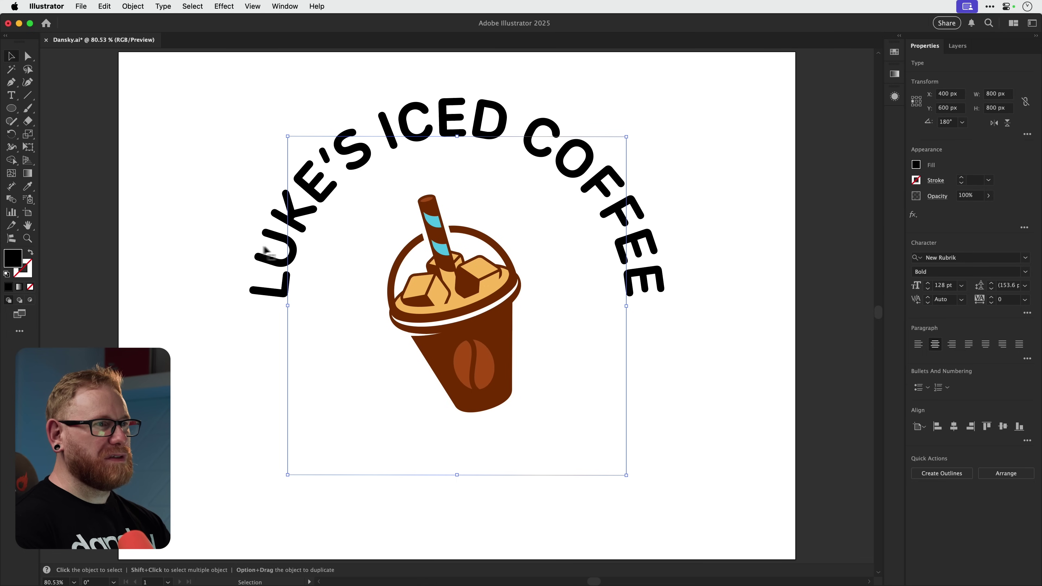
{"action": "left_click", "coordinate": [233, 244]}
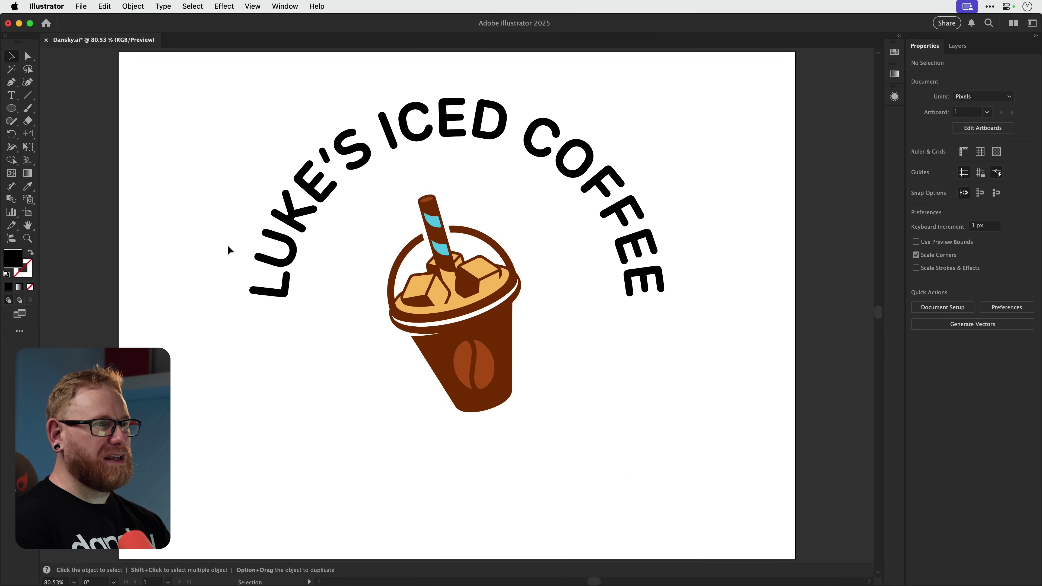
Try flipping the phrase inside the circle and sliding it around to the bottom by its centre bracket, and undo both moves.
{"action": "left_click", "coordinate": [292, 256]}
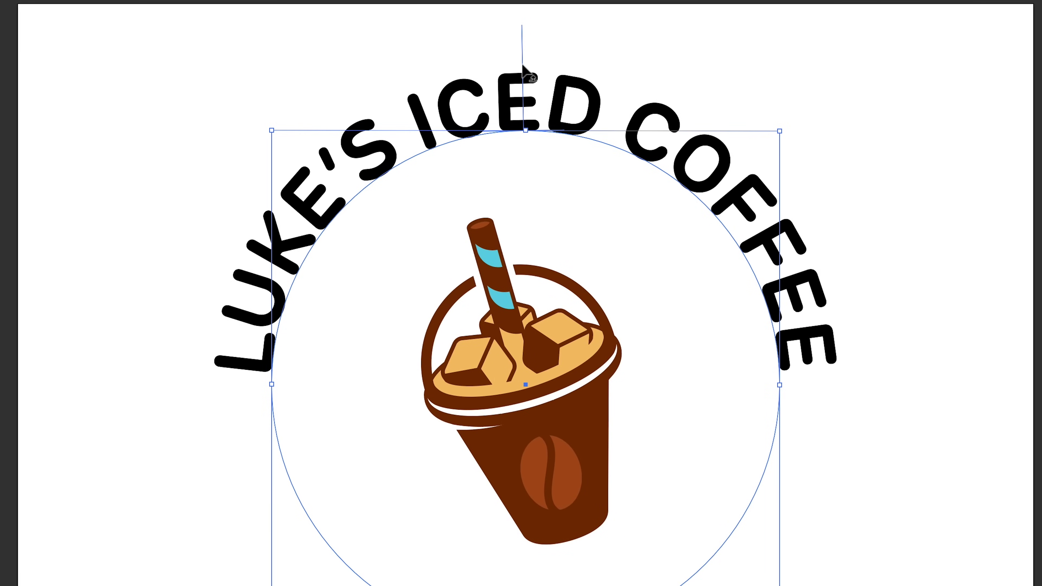
{"action": "left_click_drag", "start_coordinate": [523, 66], "coordinate": [516, 265]}
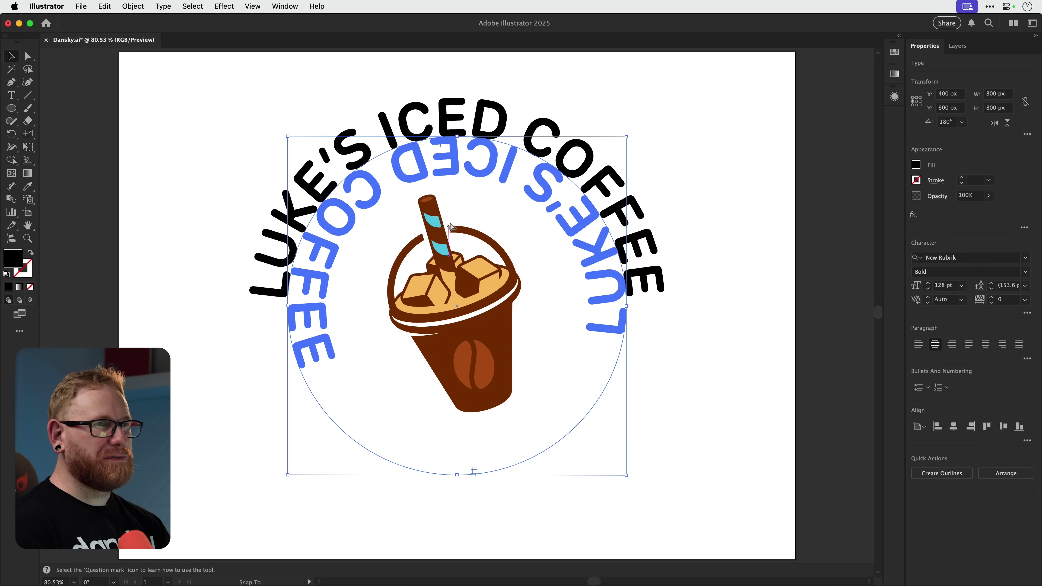
{"action": "left_click_drag", "start_coordinate": [450, 227], "coordinate": [563, 395]}
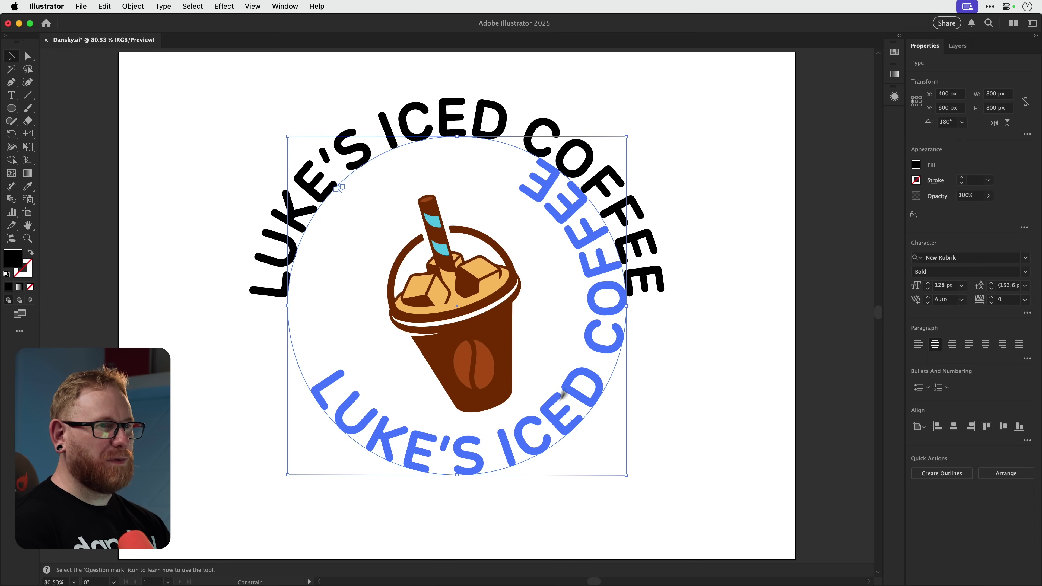
{"action": "left_click_drag", "start_coordinate": [377, 395], "coordinate": [379, 394]}
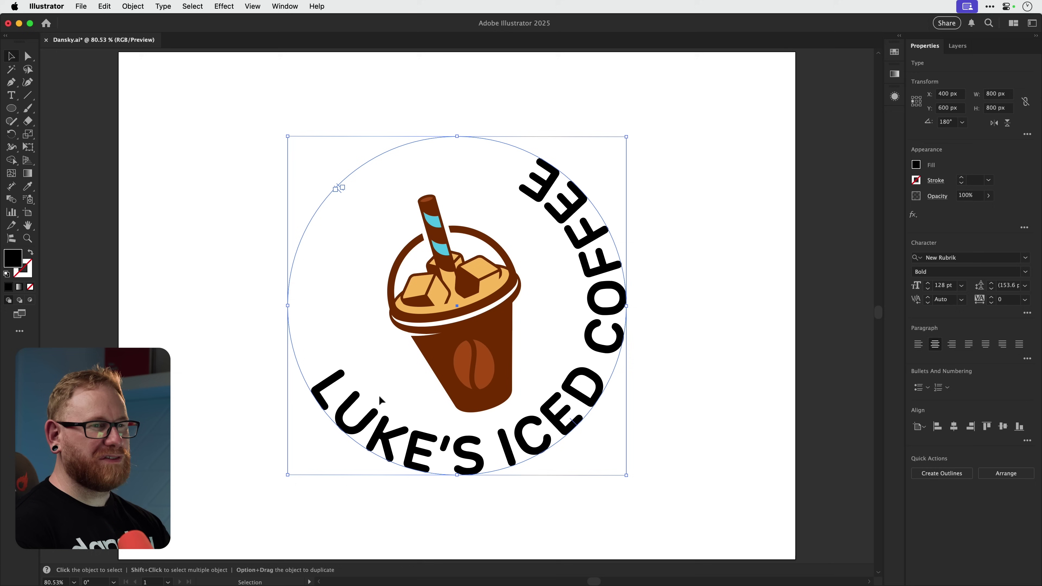
{"action": "key", "text": "super+z"}
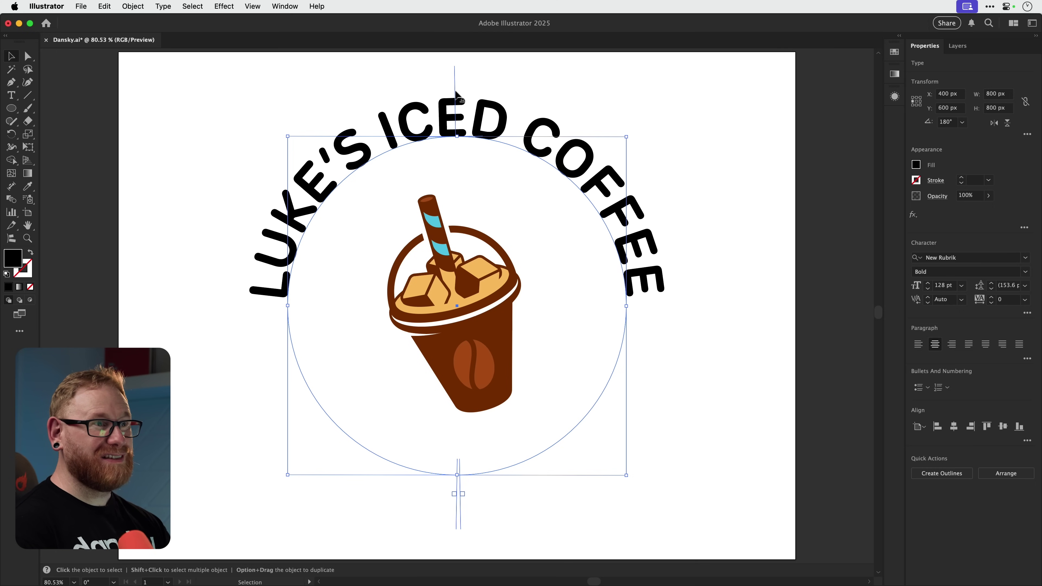
{"action": "left_click_drag", "start_coordinate": [457, 94], "coordinate": [461, 512]}
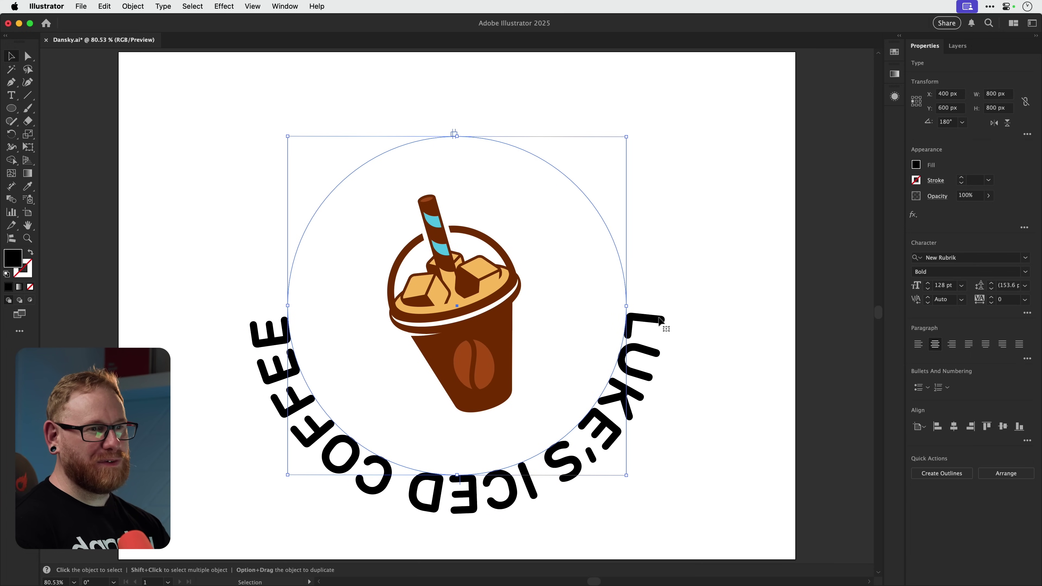
{"action": "key", "text": "super+z"}
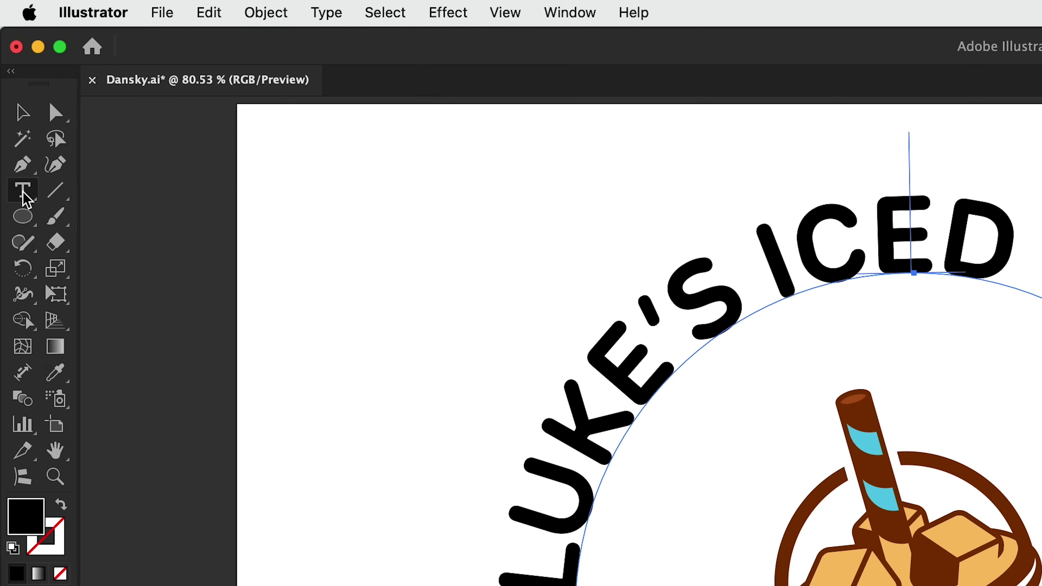
In the Type on a Path options, enable Preview and Flip, and align the text to the path by Ascender.
{"action": "left_click_drag", "start_coordinate": [12, 95], "coordinate": [60, 122]}
{"action": "double_click", "coordinate": [23, 190]}
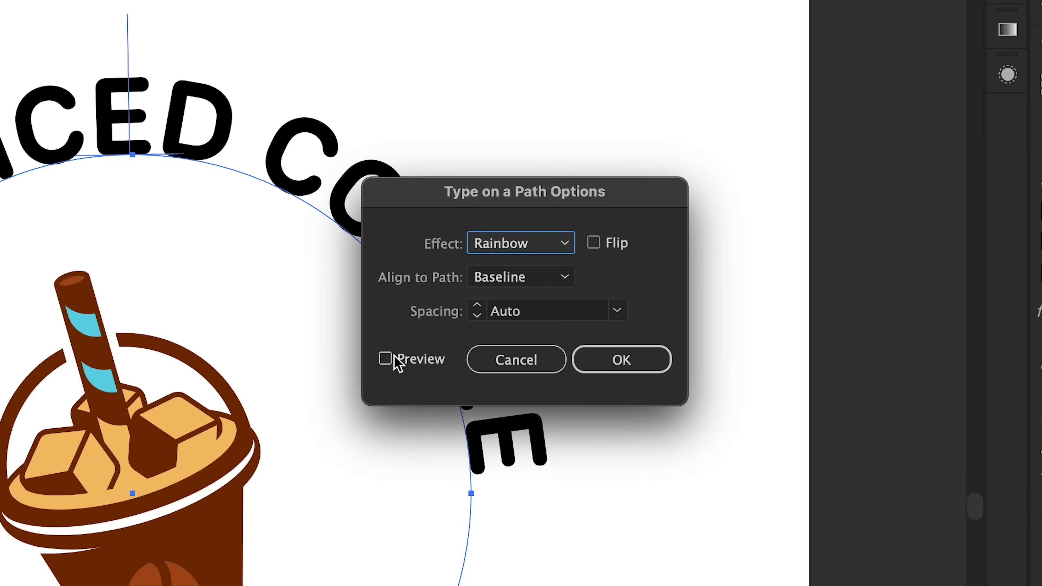
{"action": "left_click", "coordinate": [386, 358]}
{"action": "left_click", "coordinate": [594, 243]}
{"action": "left_click", "coordinate": [536, 279]}
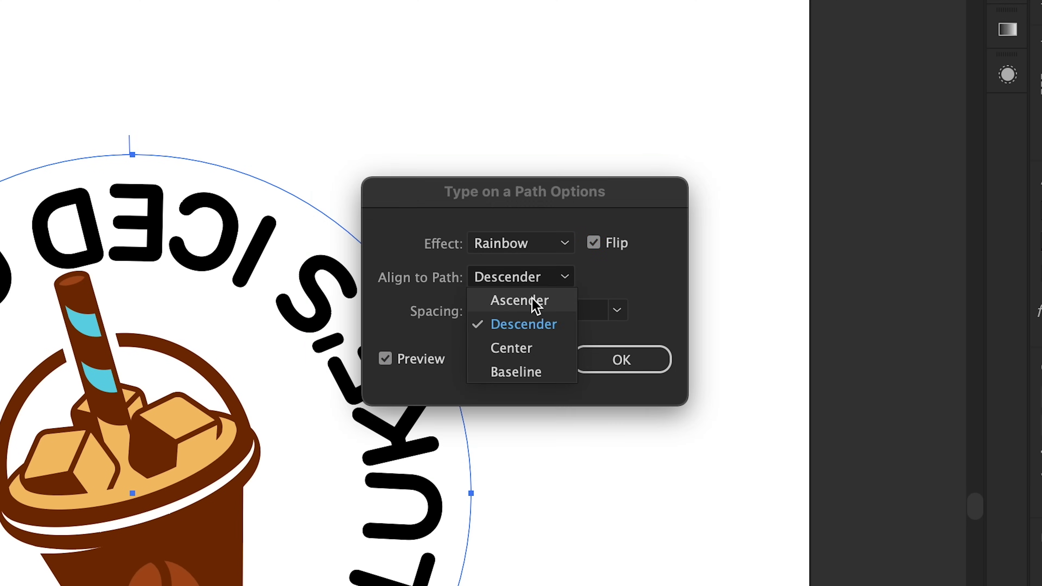
{"action": "left_click", "coordinate": [533, 301]}
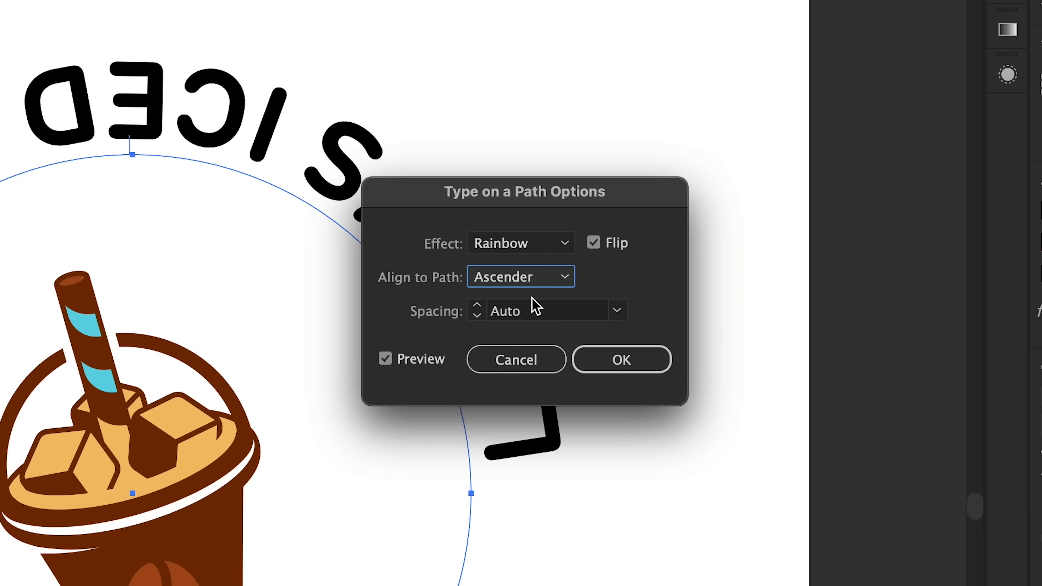
{"action": "key", "text": "Return"}
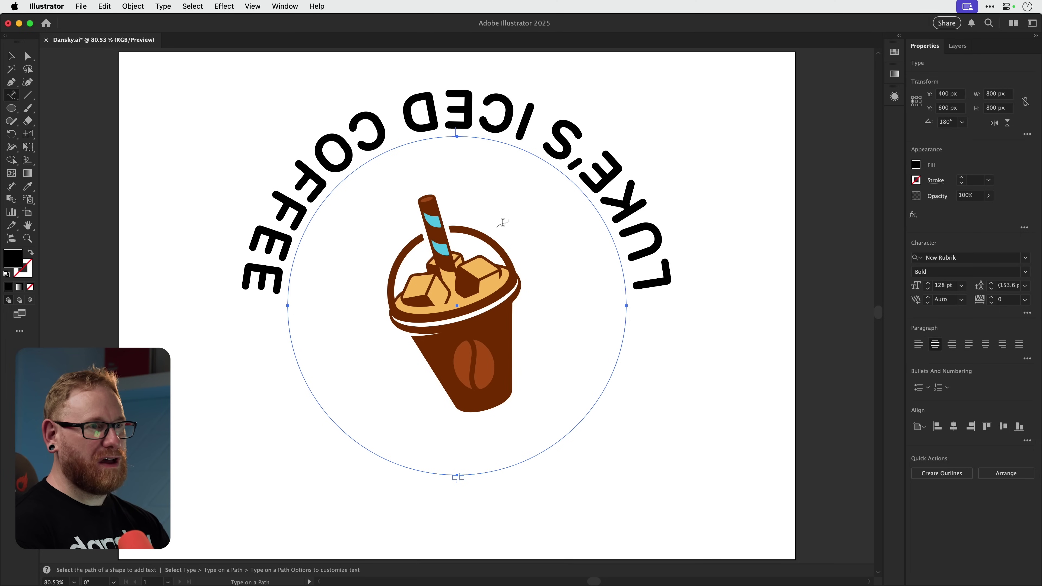
Rotate the flipped path text 180° so the phrase curves upright beneath the cup.
{"action": "key", "text": "r"}
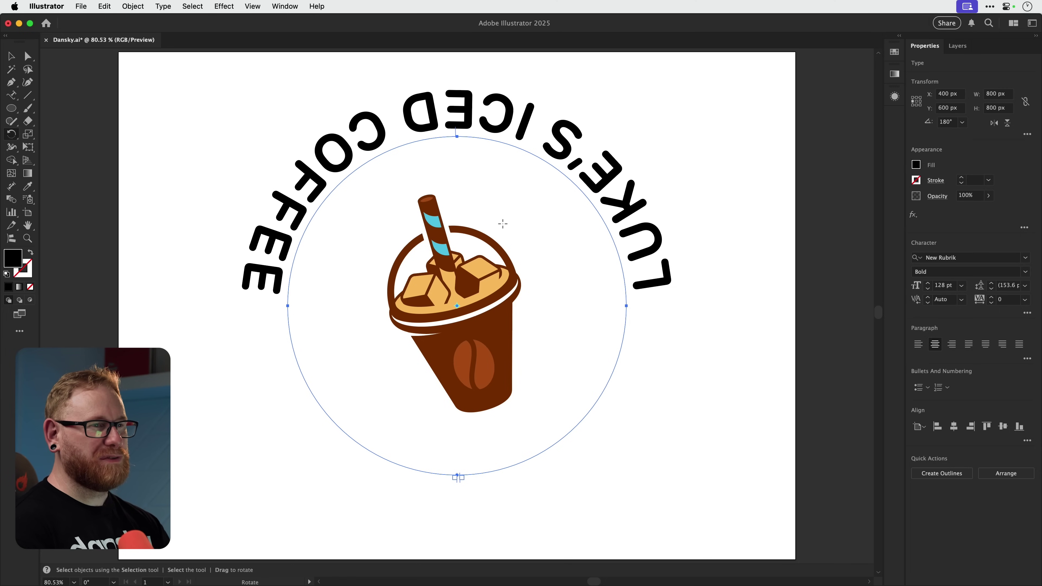
{"action": "left_click_drag", "start_coordinate": [502, 222], "coordinate": [442, 333]}
{"action": "key", "text": "v"}
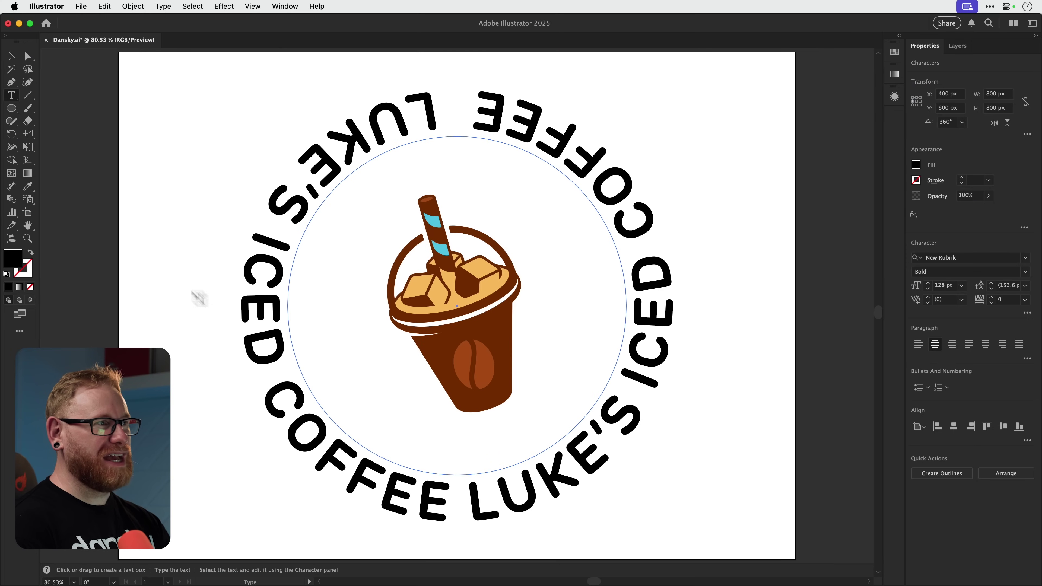
Recolour all of the circular text with the dark brown sampled from the cup, and deselect it.
{"action": "left_click", "coordinate": [11, 56]}
{"action": "triple_click", "coordinate": [259, 250]}
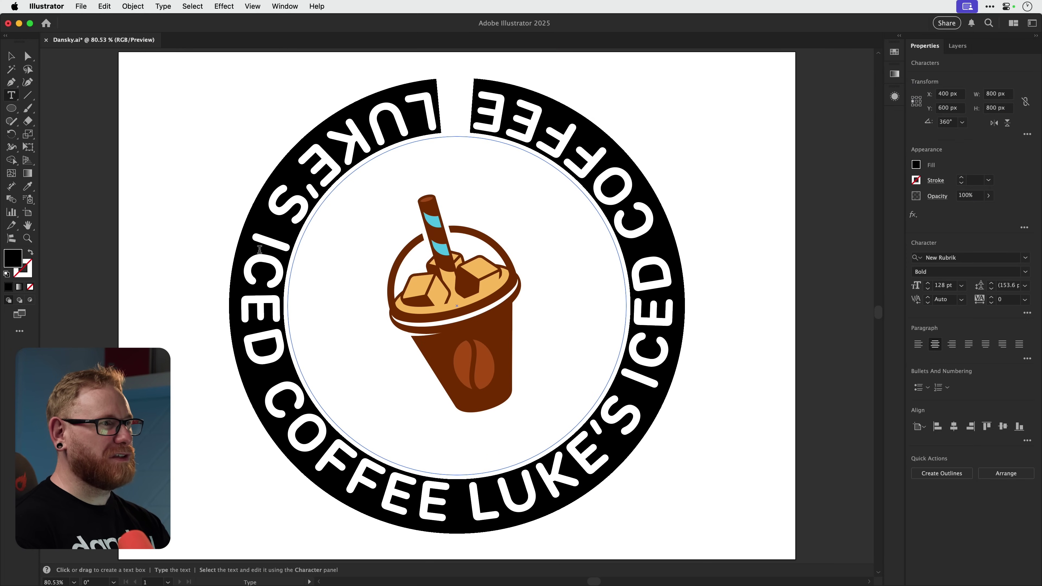
{"action": "left_click", "coordinate": [27, 186]}
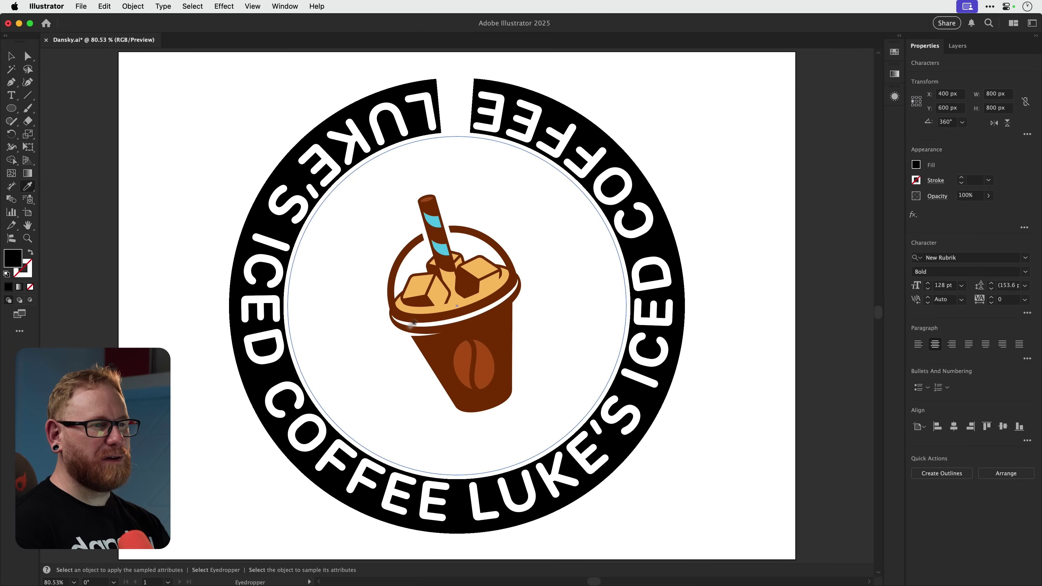
{"action": "left_click", "coordinate": [438, 345]}
{"action": "key", "text": "Escape"}
{"action": "key", "text": "super+shift+a"}
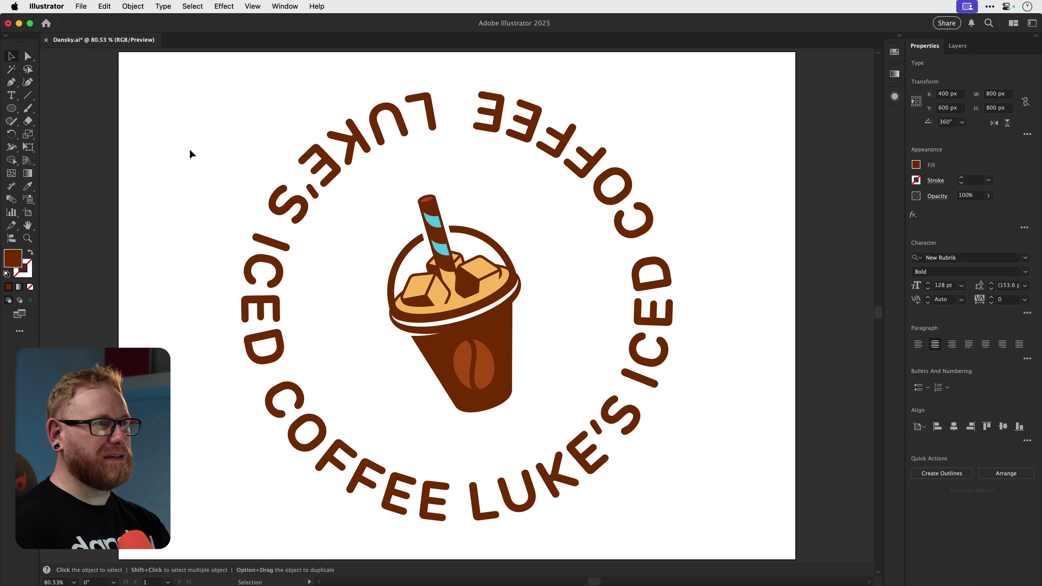
Recolour the "LUKE'S" at the top of the circle with the light blue sampled from the straw.
{"action": "key", "text": "t"}
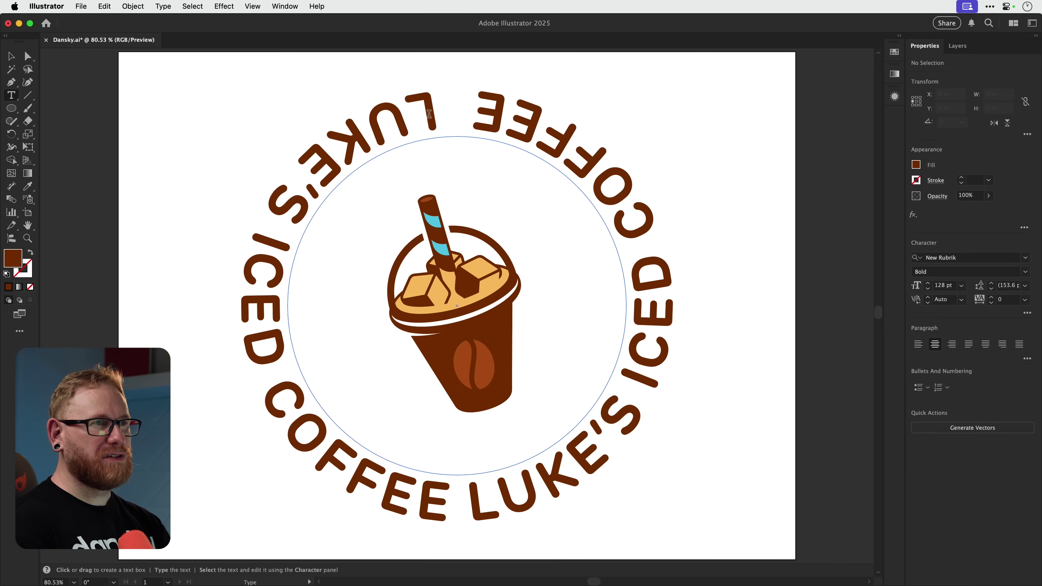
{"action": "double_click", "coordinate": [432, 111]}
{"action": "key", "text": "i"}
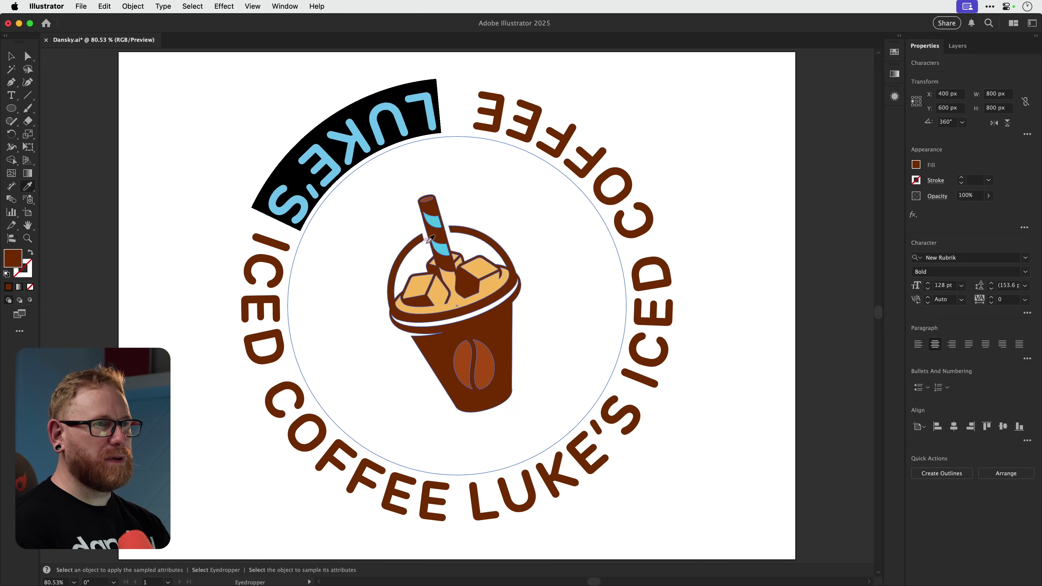
{"action": "left_click", "coordinate": [445, 243]}
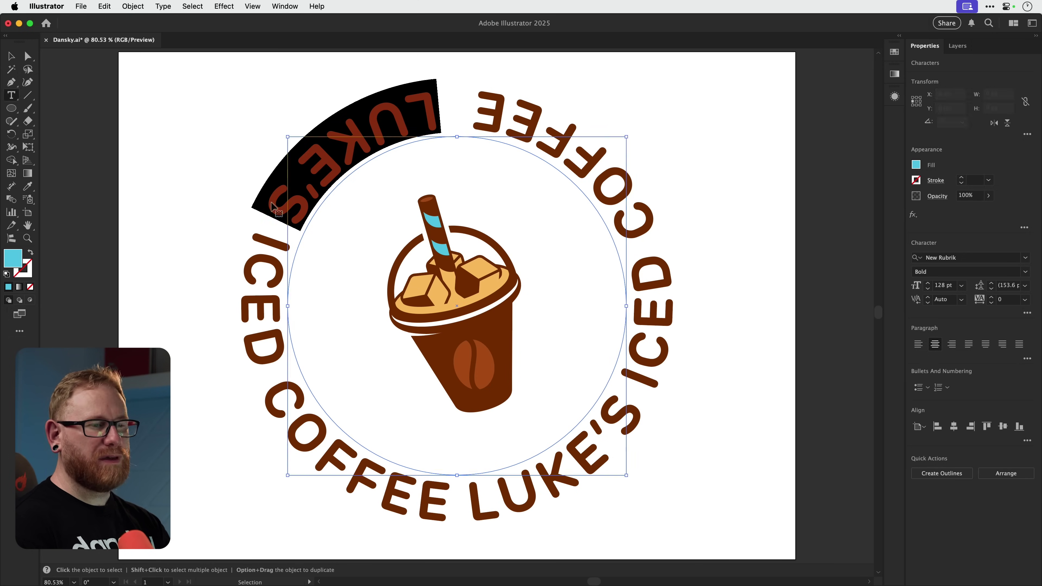
Recolour the "LUKE'S" at the bottom of the circle with the light blue sampled from the straw, and deselect the text.
{"action": "key", "text": "t"}
{"action": "left_click_drag", "start_coordinate": [467, 508], "coordinate": [646, 406]}
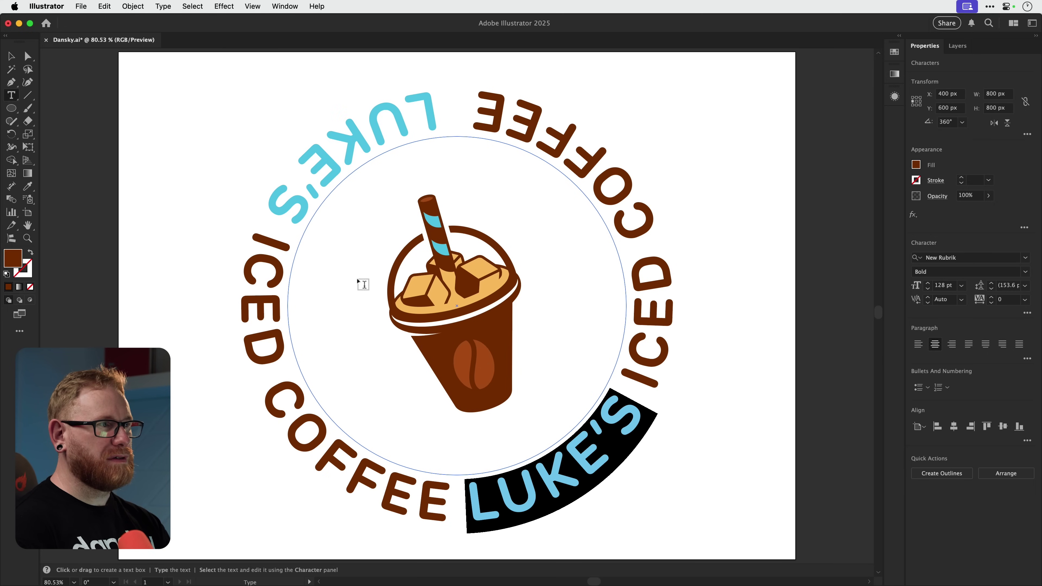
{"action": "key", "text": "i"}
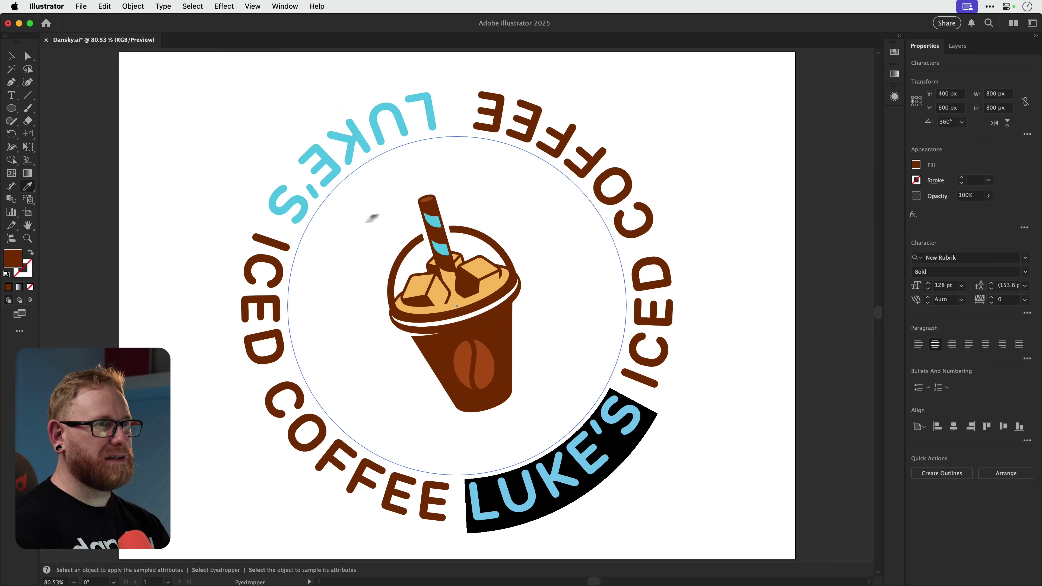
{"action": "left_click", "coordinate": [436, 220]}
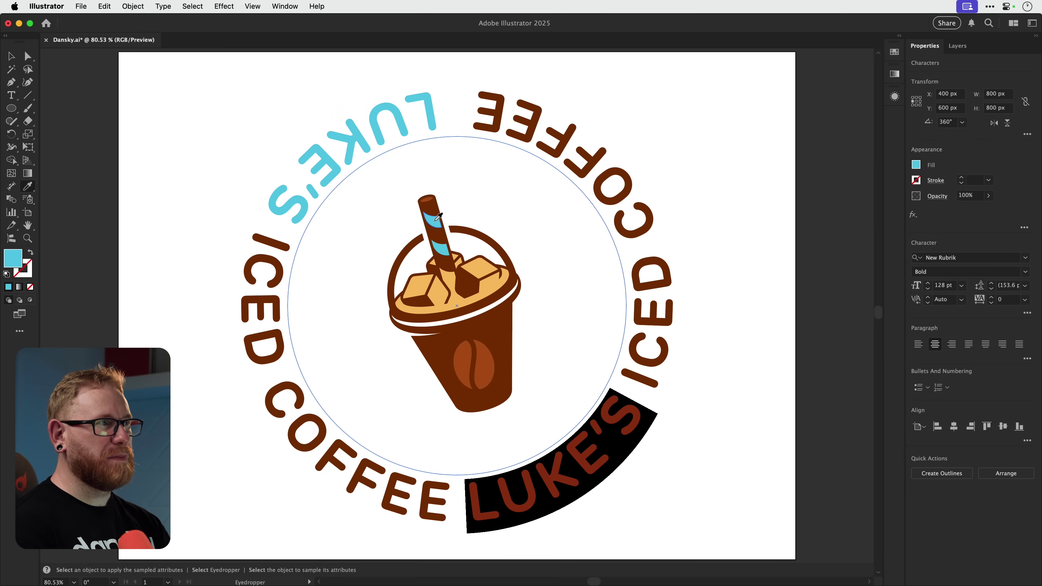
{"action": "key", "text": "v"}
{"action": "left_click", "coordinate": [179, 164]}
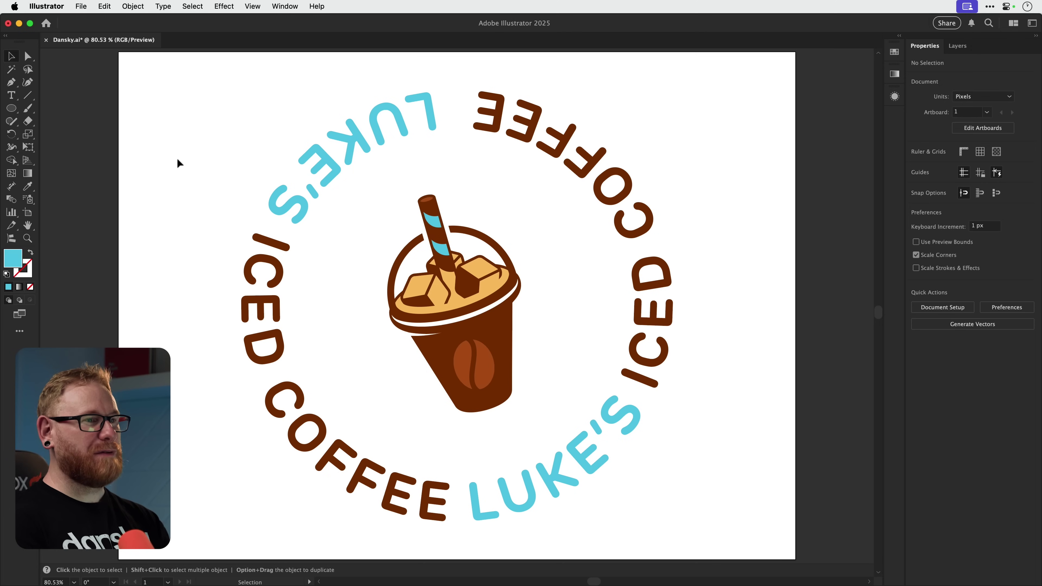
Change the font style of all the circular text to ExtraBold, and deselect it.
{"action": "left_click", "coordinate": [288, 194]}
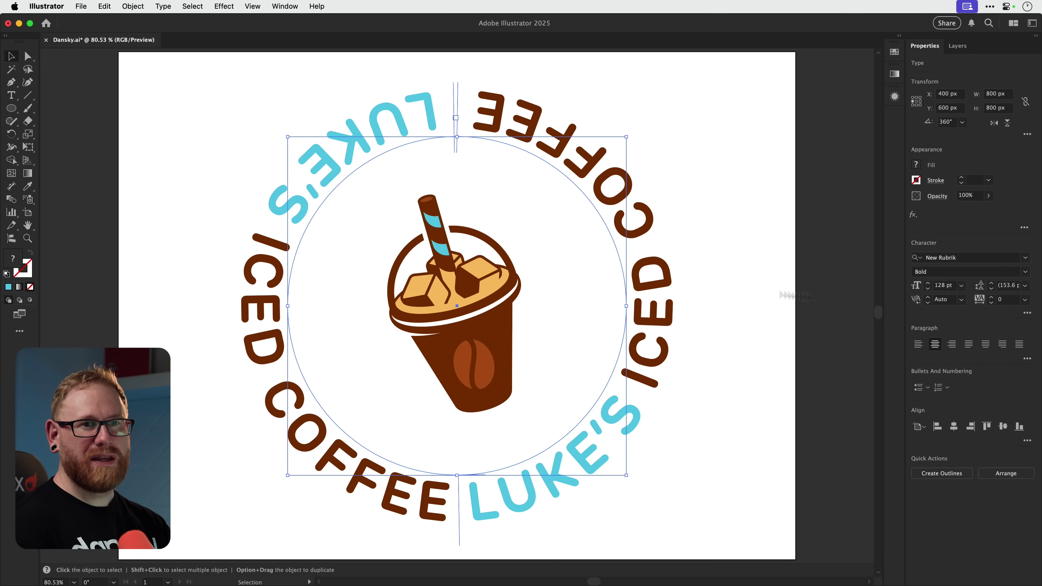
{"action": "left_click", "coordinate": [1024, 276]}
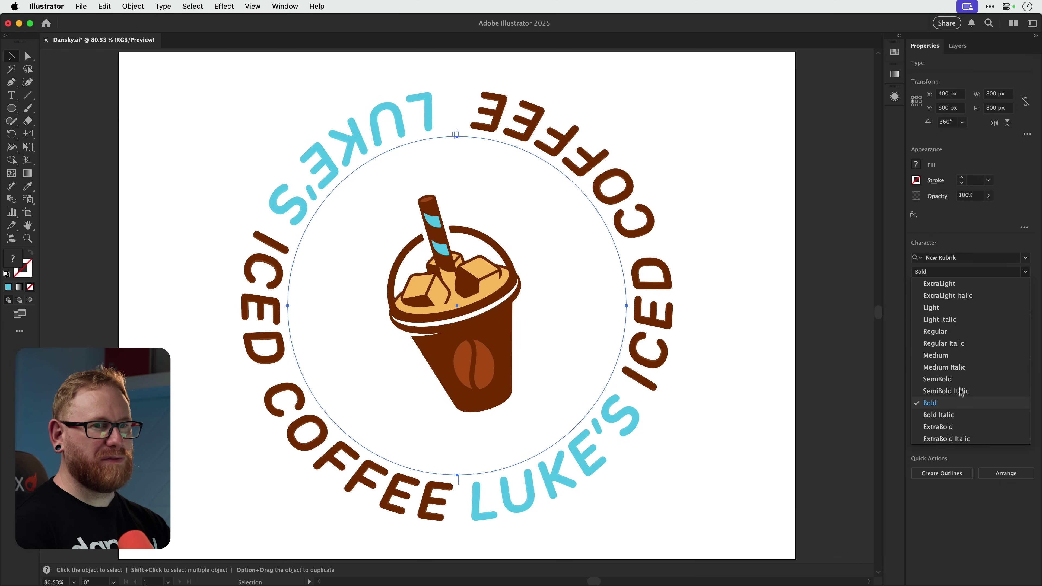
{"action": "left_click", "coordinate": [959, 430]}
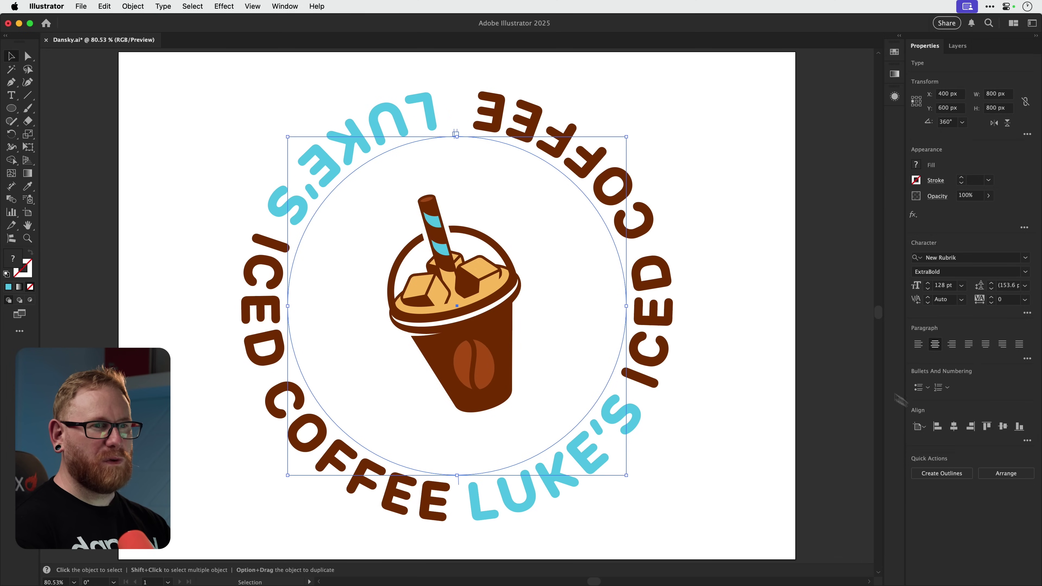
{"action": "left_click", "coordinate": [724, 297]}
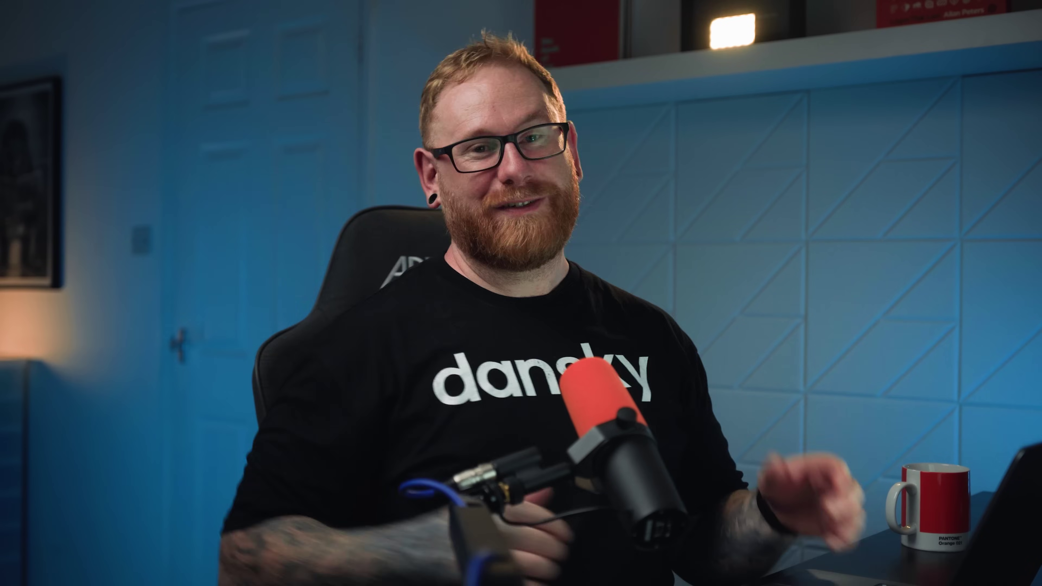